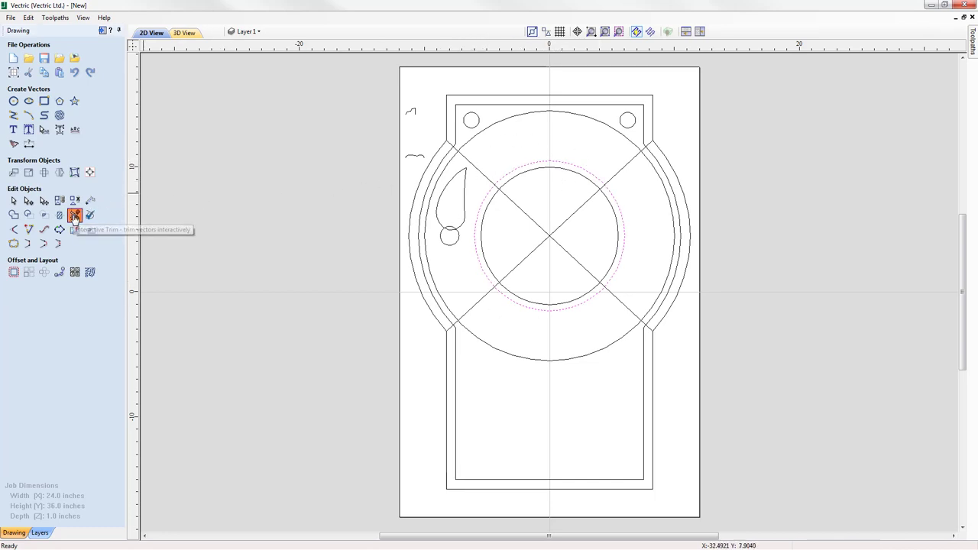
Trim away the left and right sections of the outer offset circle around the centre circle, keeping its upper and lower arcs.
click(74, 217)
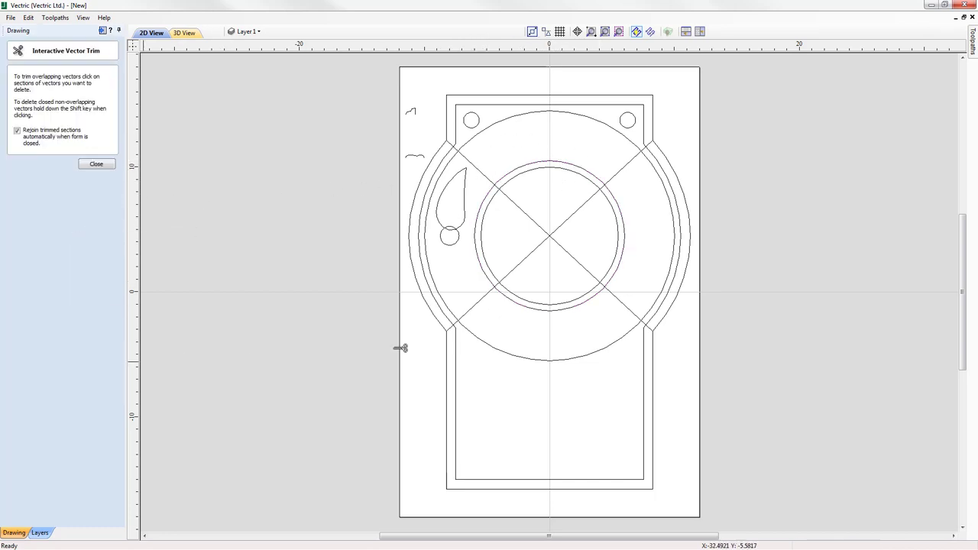
click(625, 236)
click(475, 227)
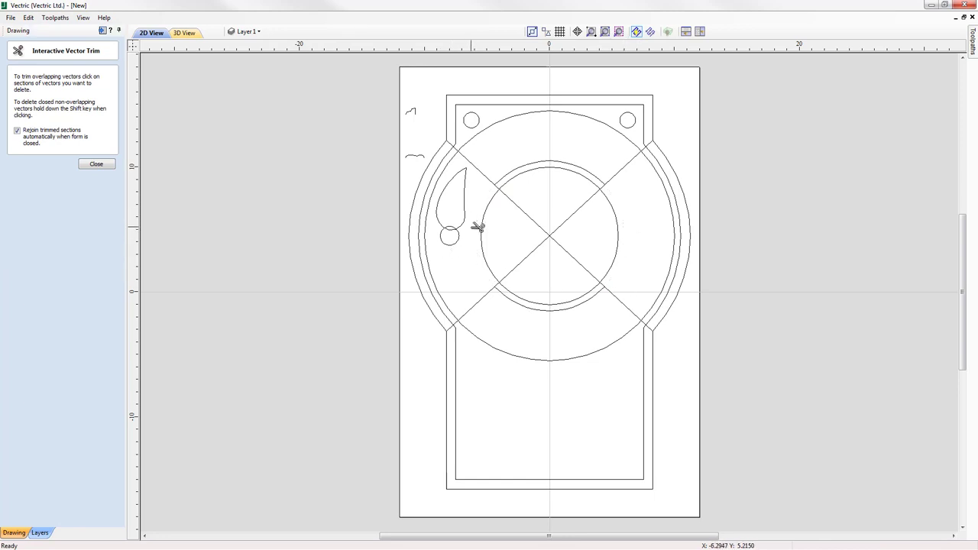
click(95, 165)
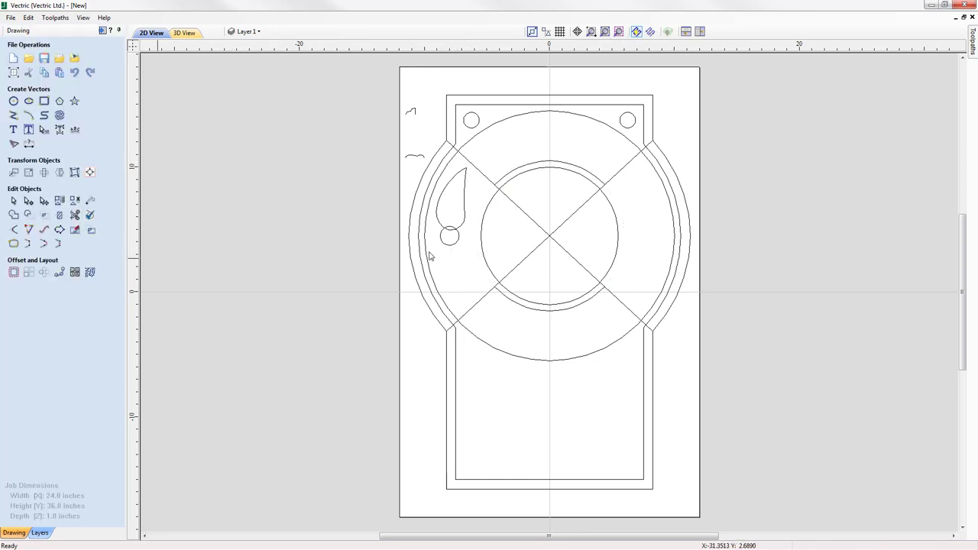
click(562, 163)
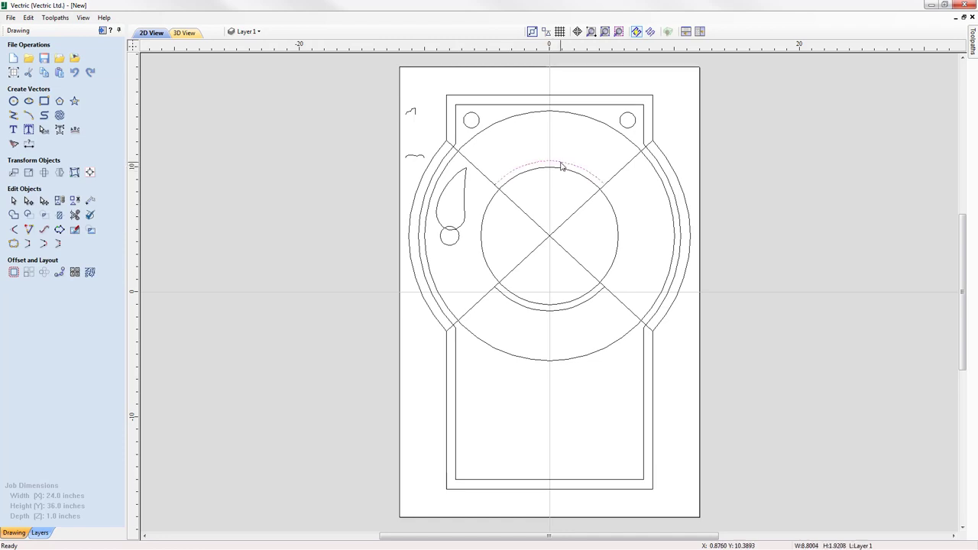
click(595, 302)
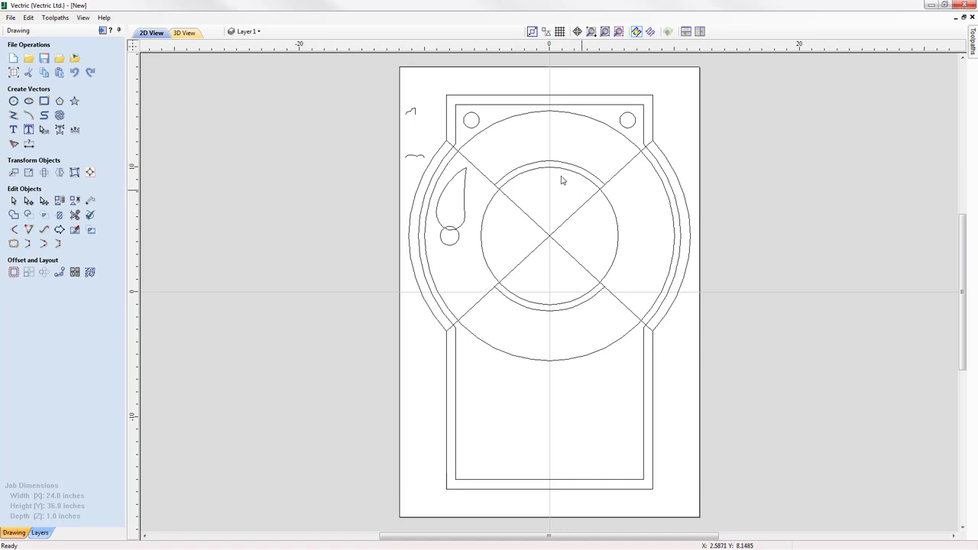
Create a centred two-line text block reading FRESH and COFFEE, anchored at the drawing origin.
click(14, 130)
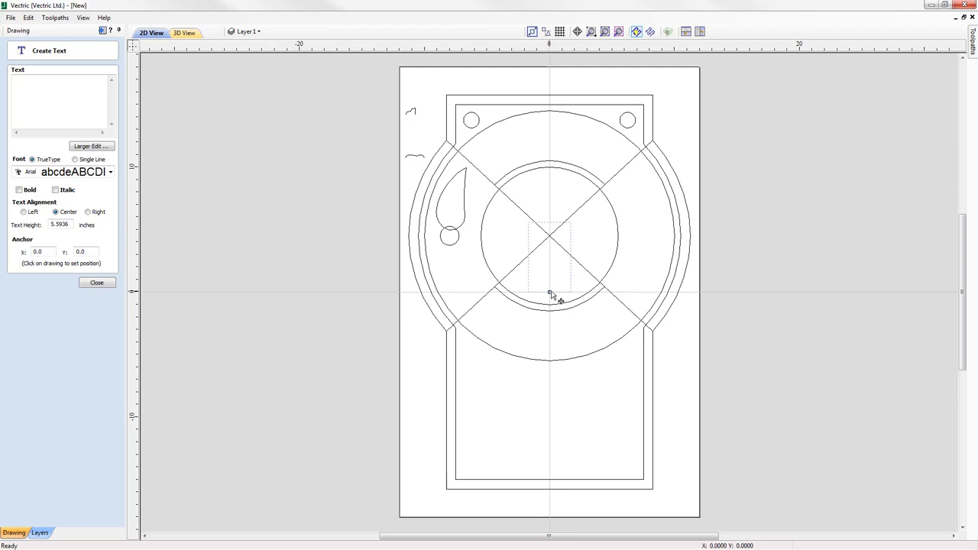
click(550, 293)
click(60, 99)
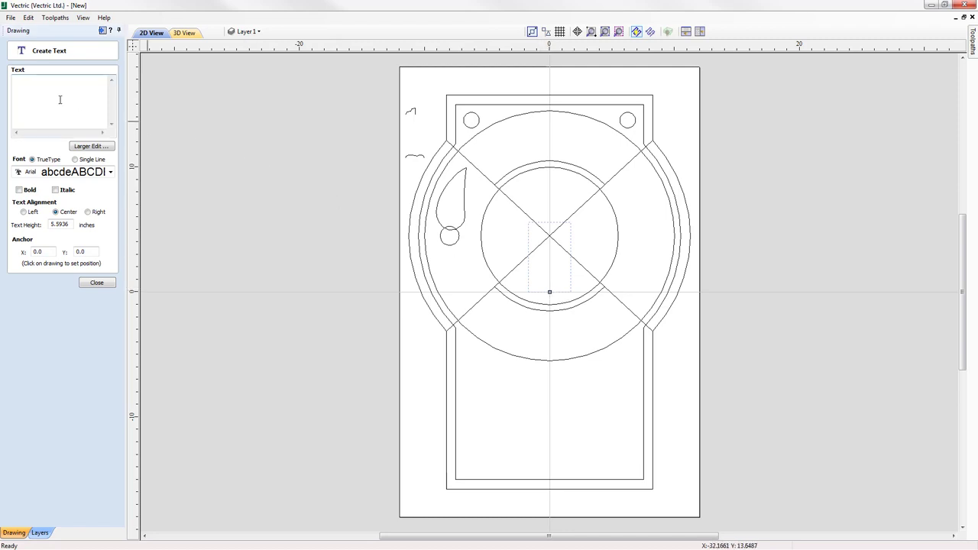
text(F)
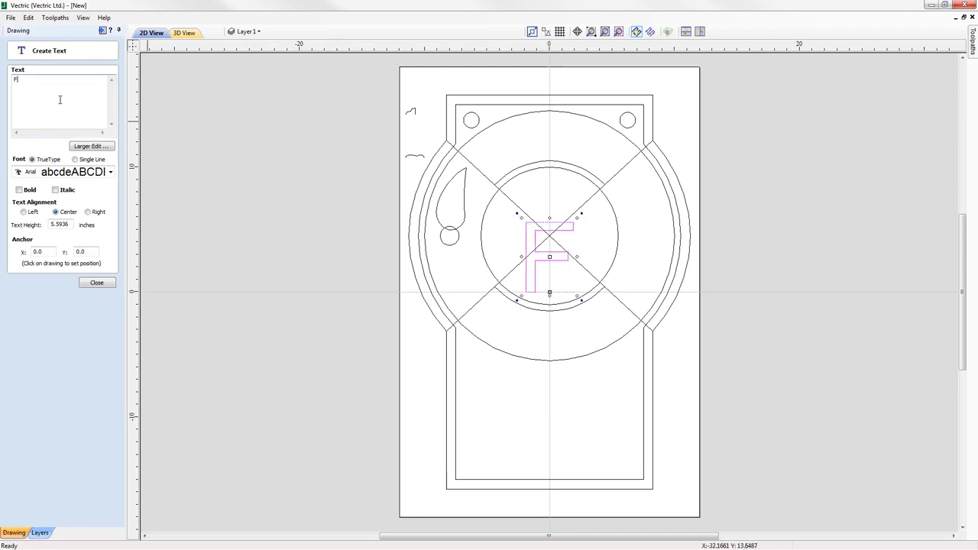
text(RESH)
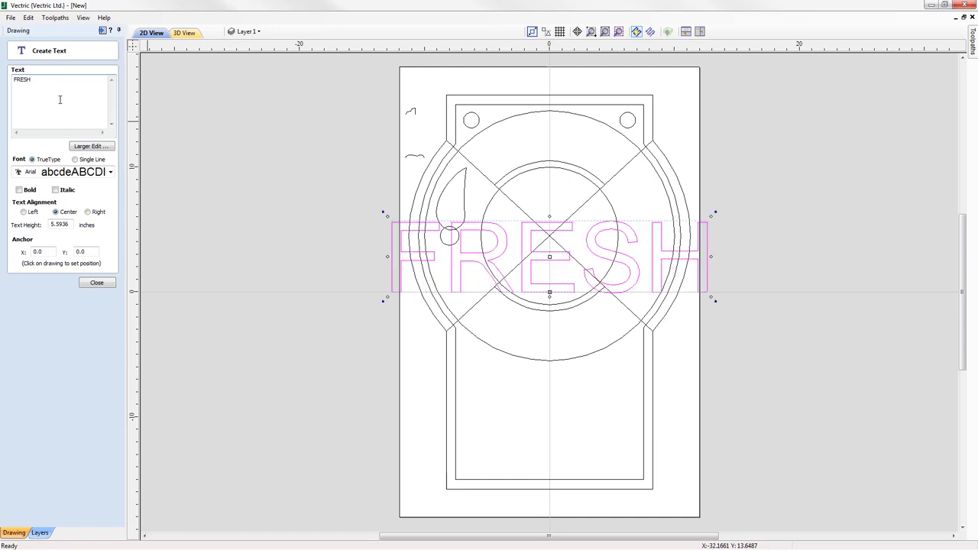
key(Return)
text(COFFEE)
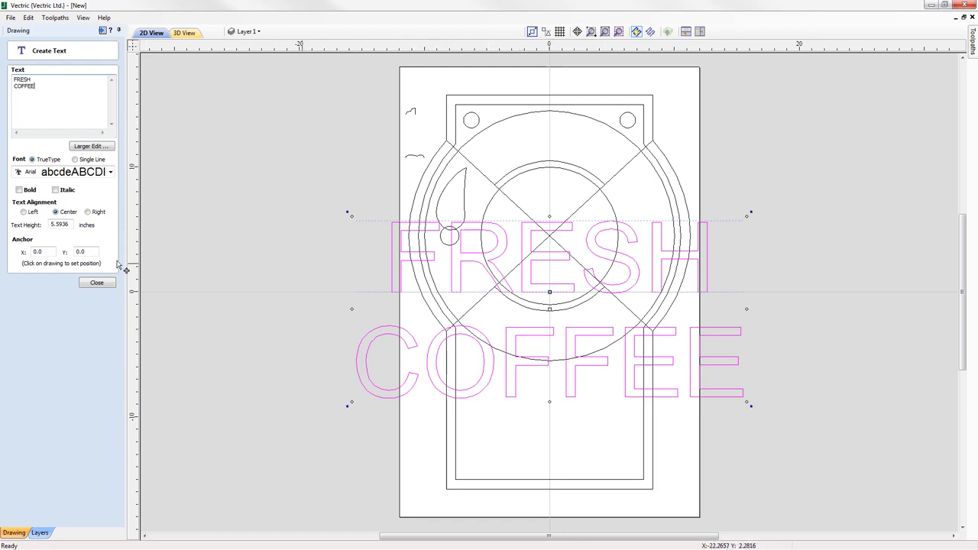
Set the text block's height to 2.5 inches and its font to Impact.
double_click(72, 224)
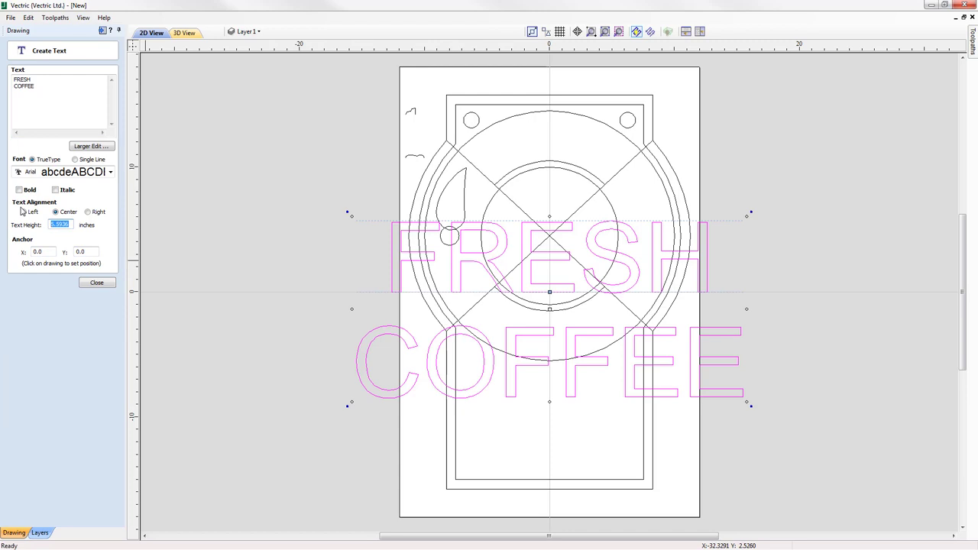
text(2.5)
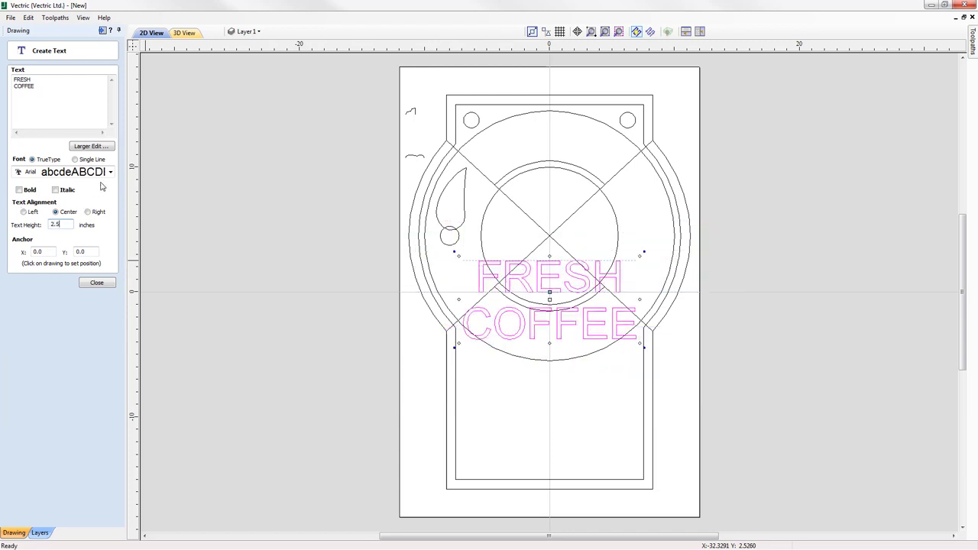
click(110, 172)
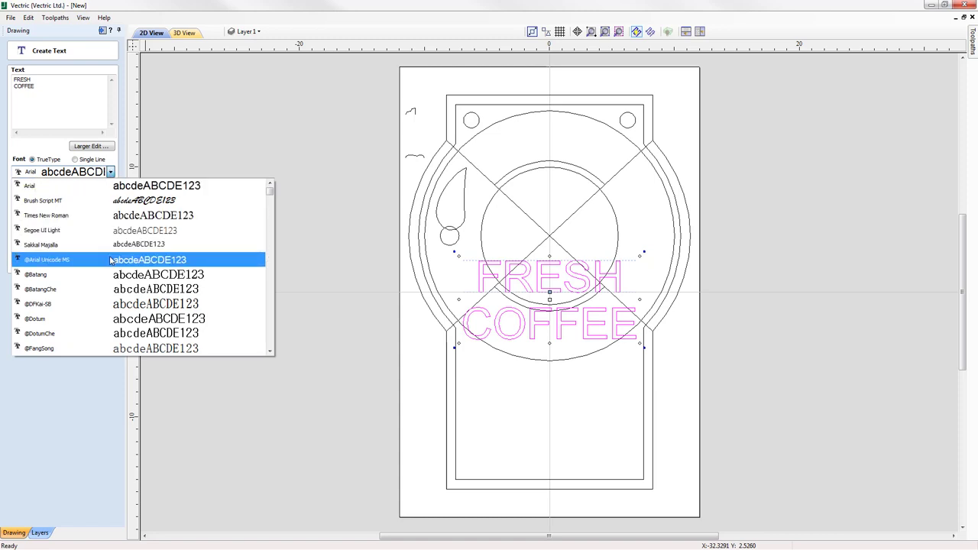
key(i)
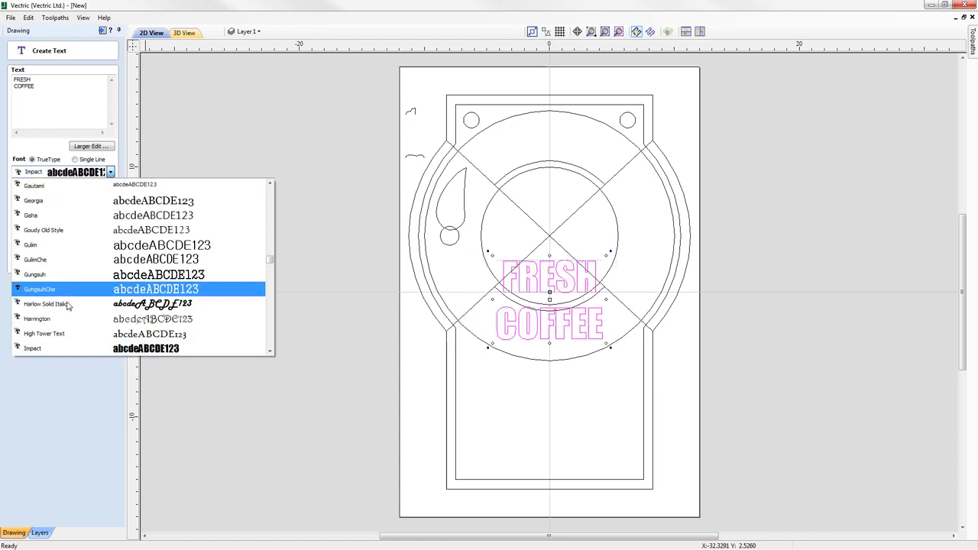
click(72, 349)
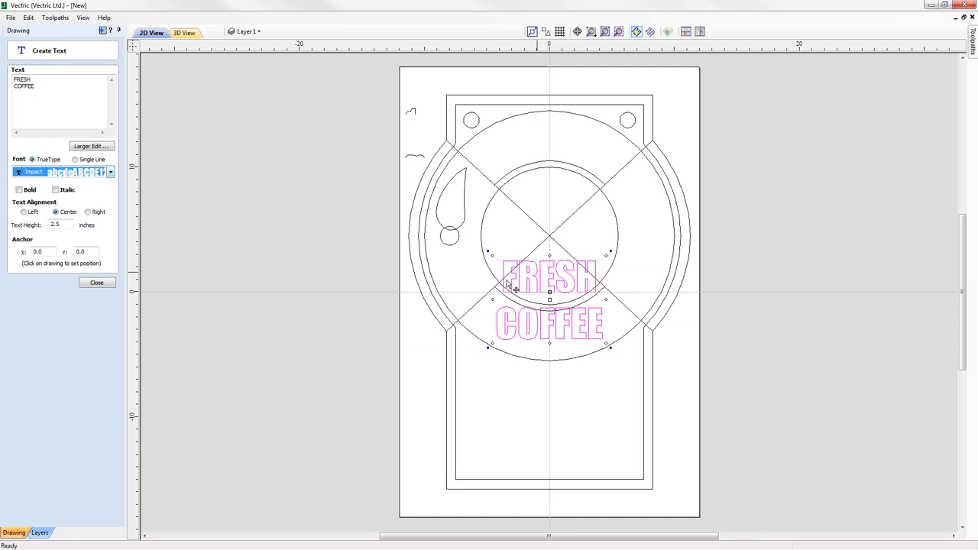
click(97, 283)
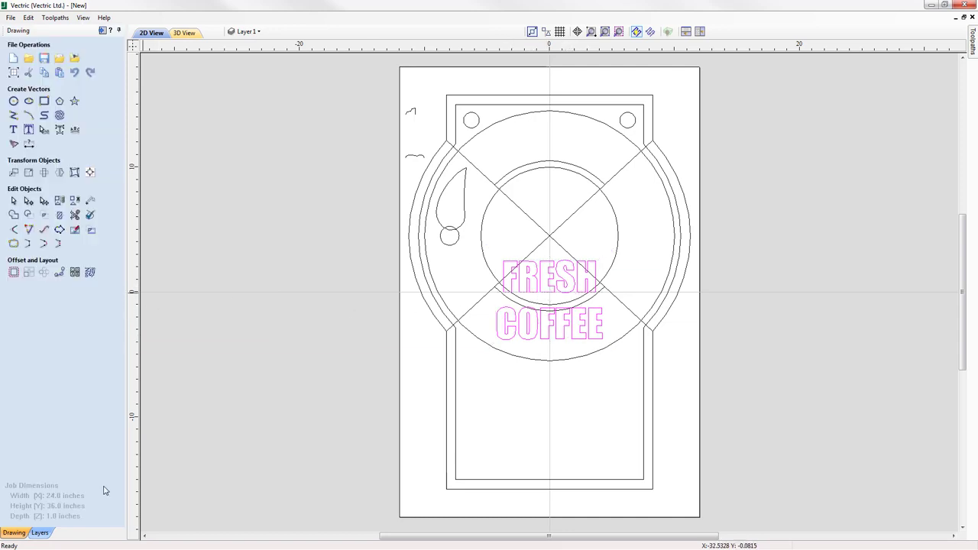
Break the FRESH COFFEE text block into separate lines and check that each word selects individually.
click(550, 276)
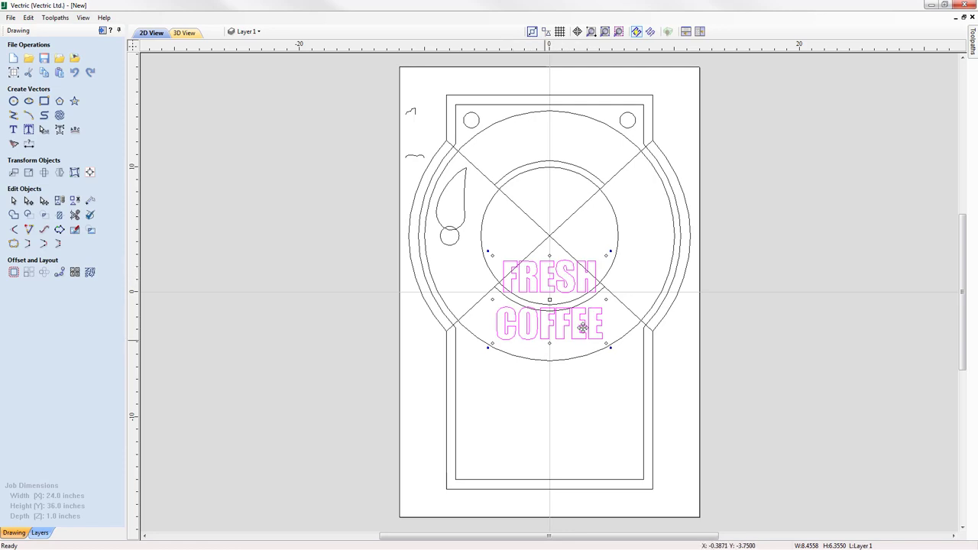
right_click(550, 276)
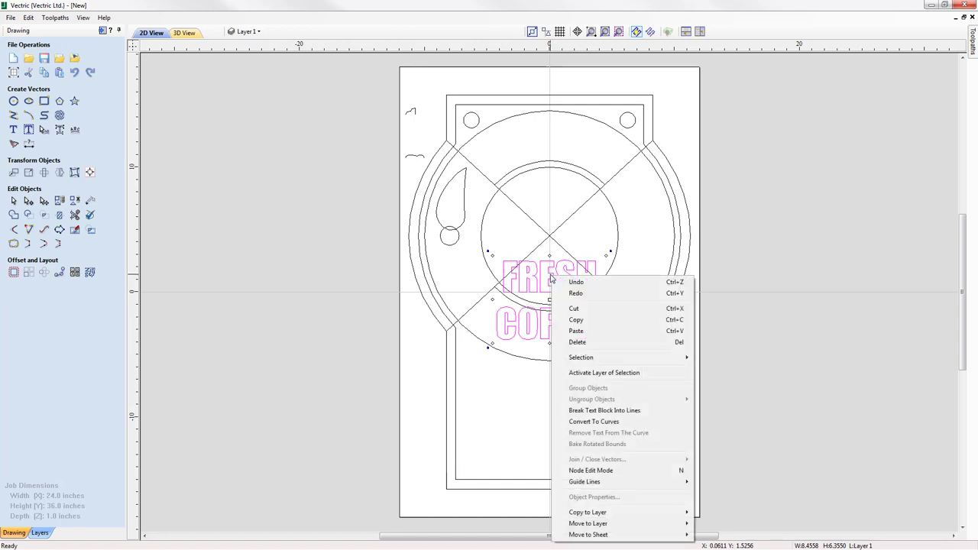
click(648, 411)
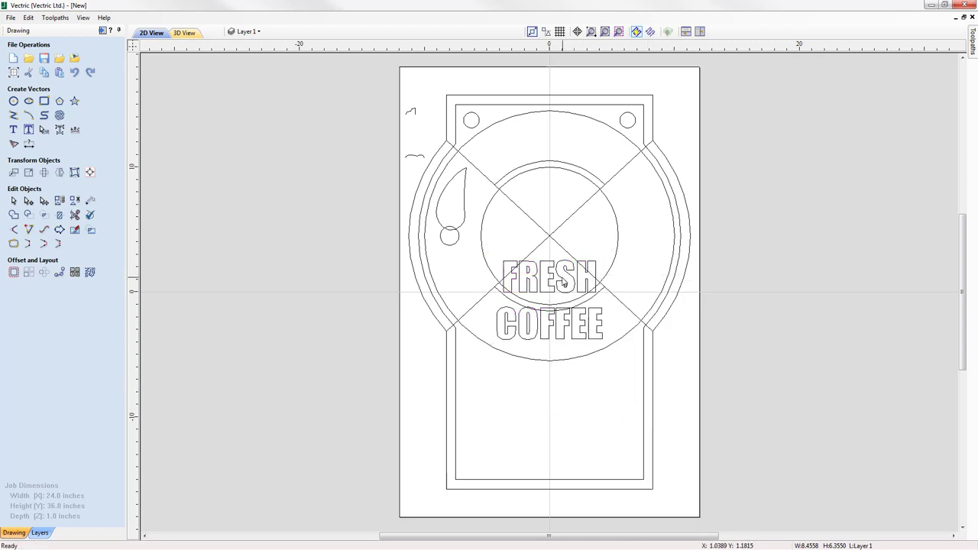
click(563, 283)
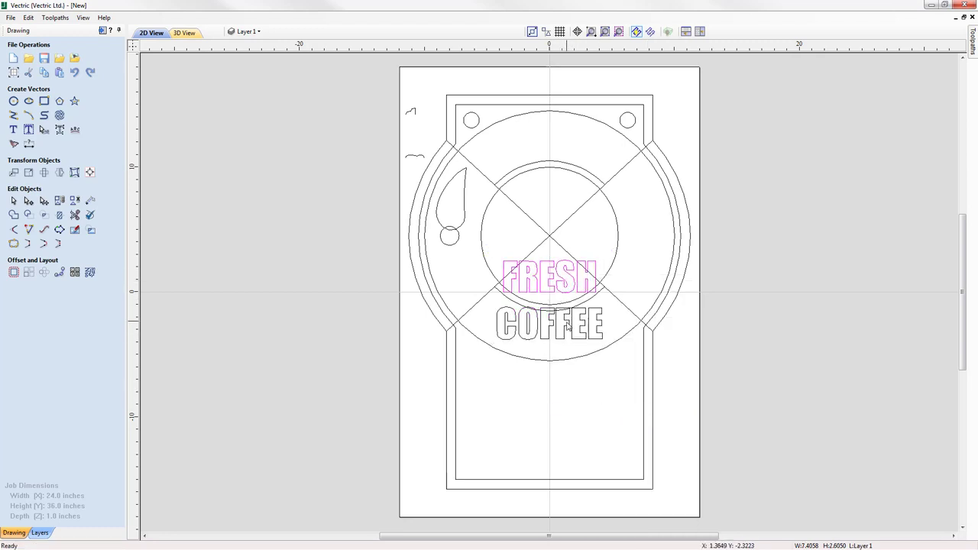
click(569, 326)
click(569, 327)
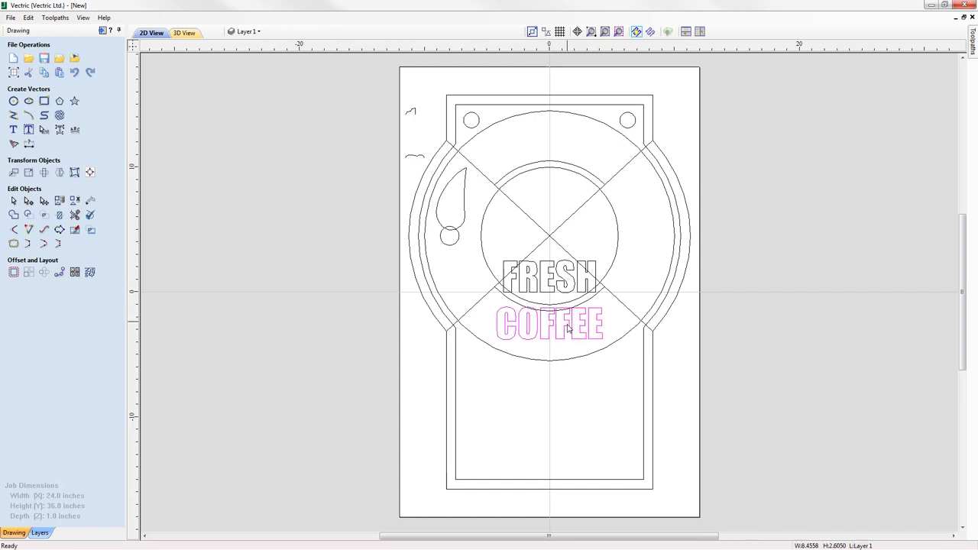
Wrap FRESH above the upper arc with slightly wider letter spacing and an offset distance of 0.75 inches.
click(551, 266)
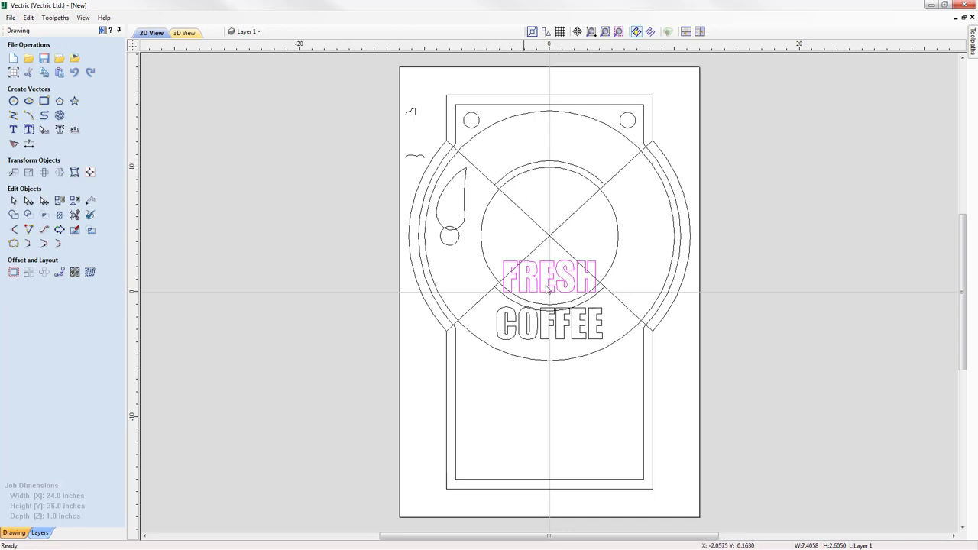
shift+click(548, 163)
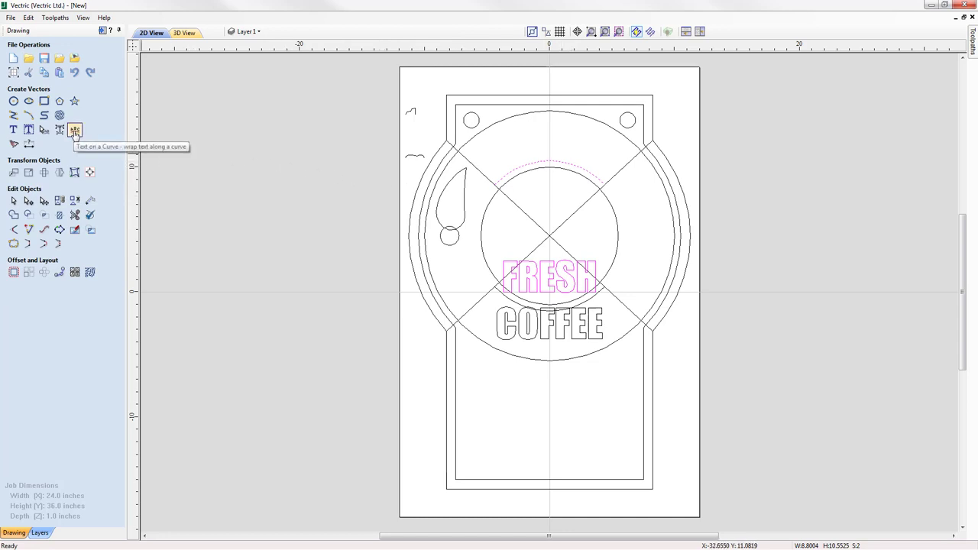
click(75, 131)
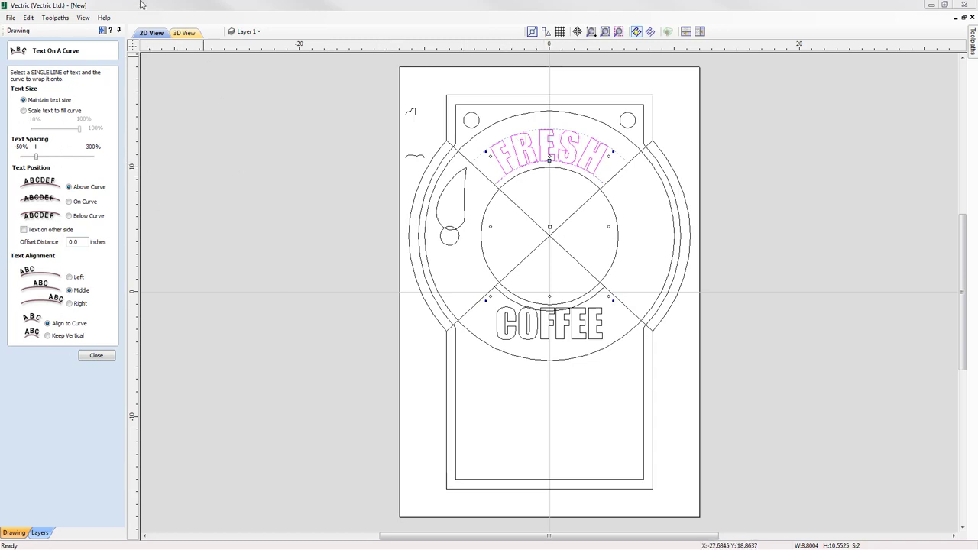
mouse_move(36, 157)
mouse_down()
mouse_move(69, 162)
mouse_move(36, 162)
mouse_move(45, 164)
mouse_up()
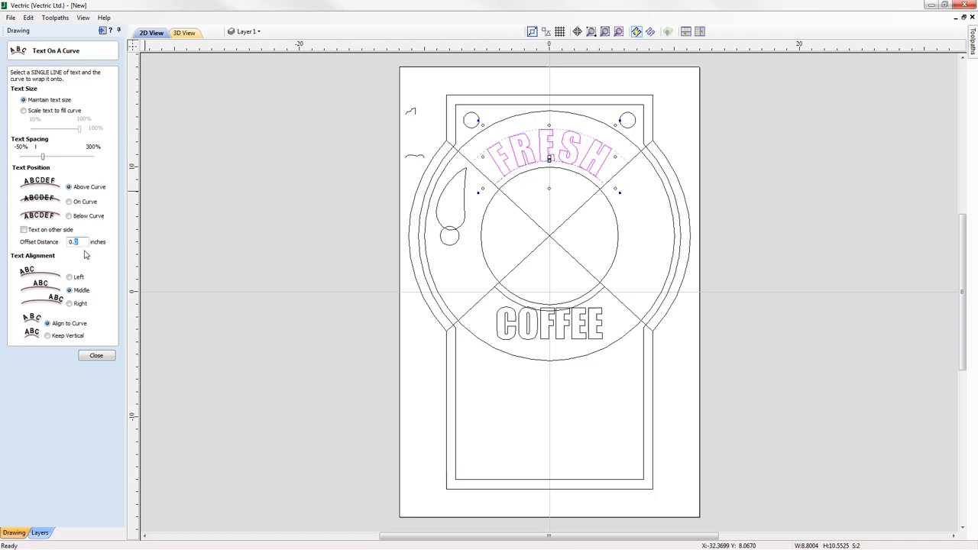
key(Return)
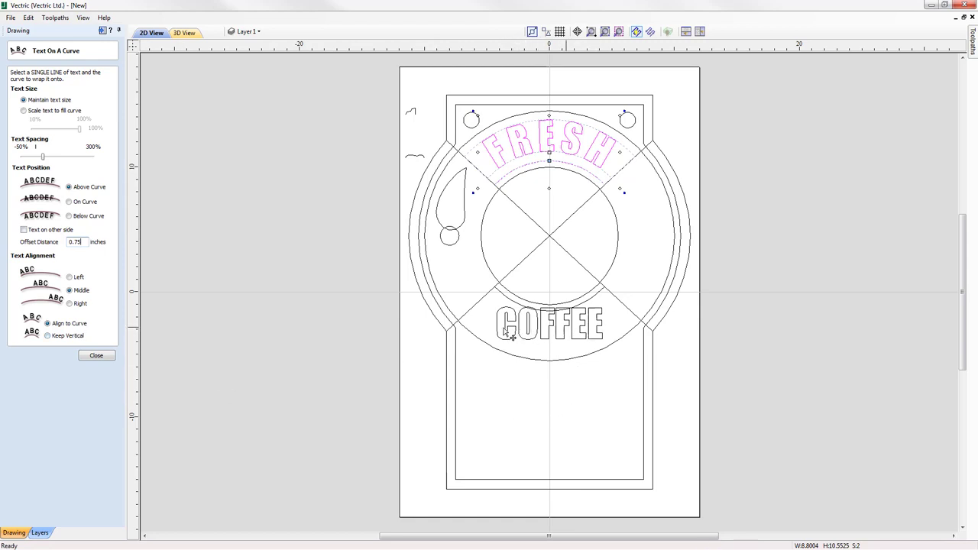
Wrap COFFEE below the lower arc with an offset distance of 0.75 inches.
click(547, 337)
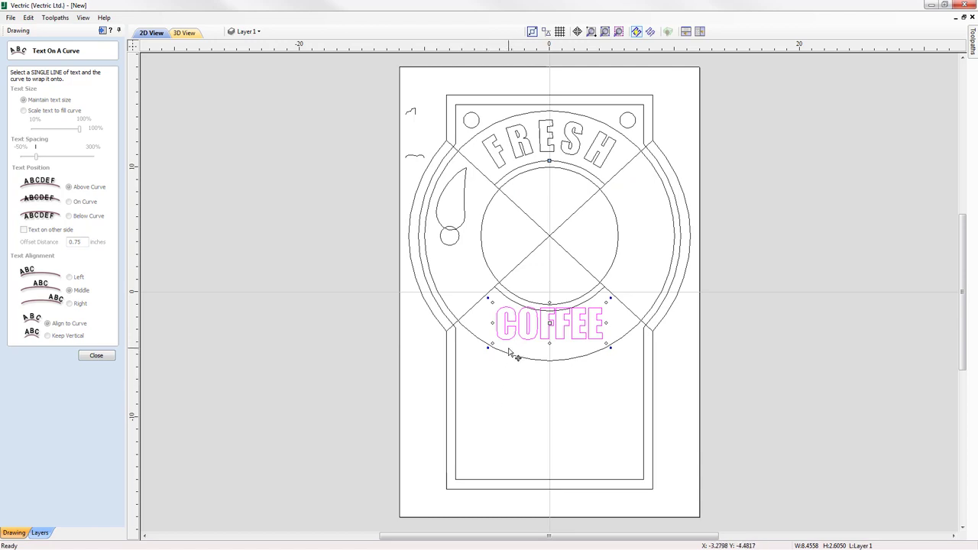
shift+click(513, 298)
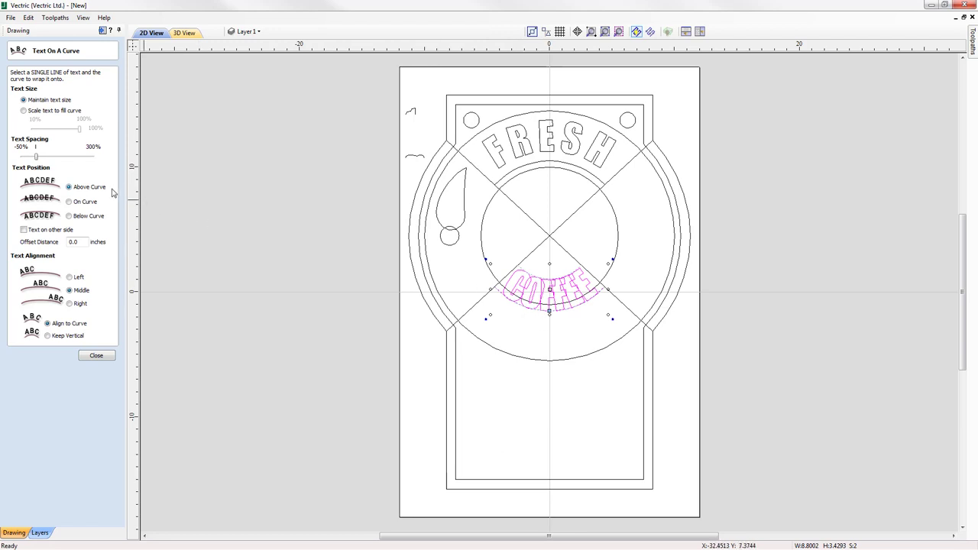
click(69, 216)
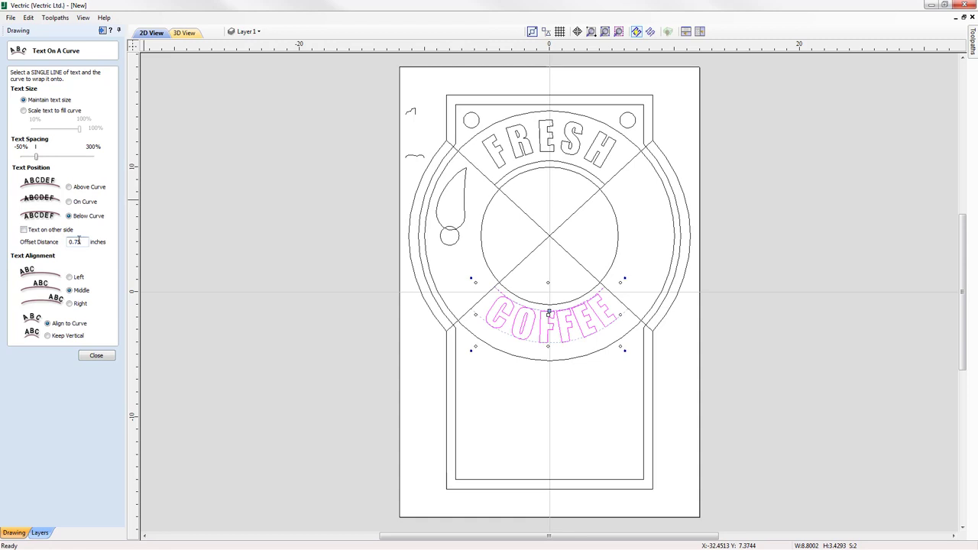
key(Return)
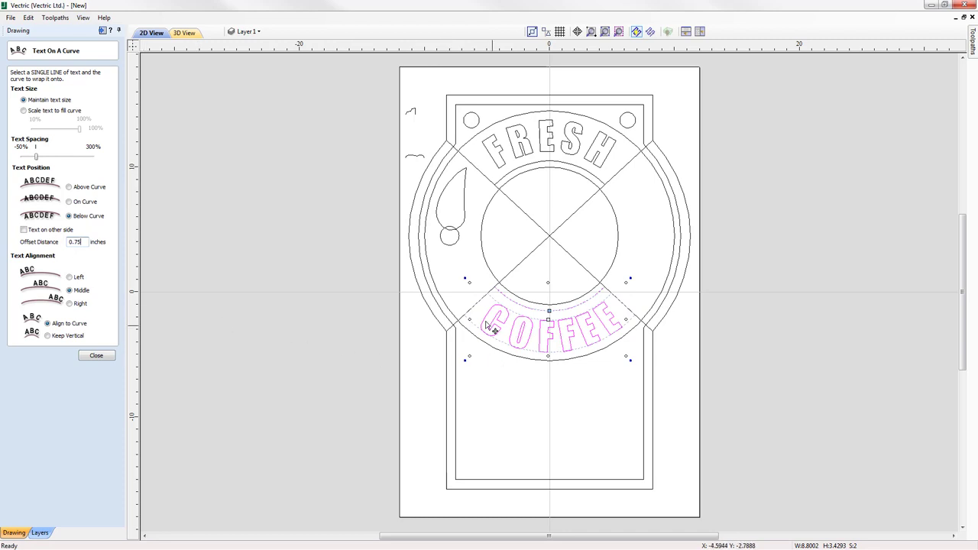
click(96, 356)
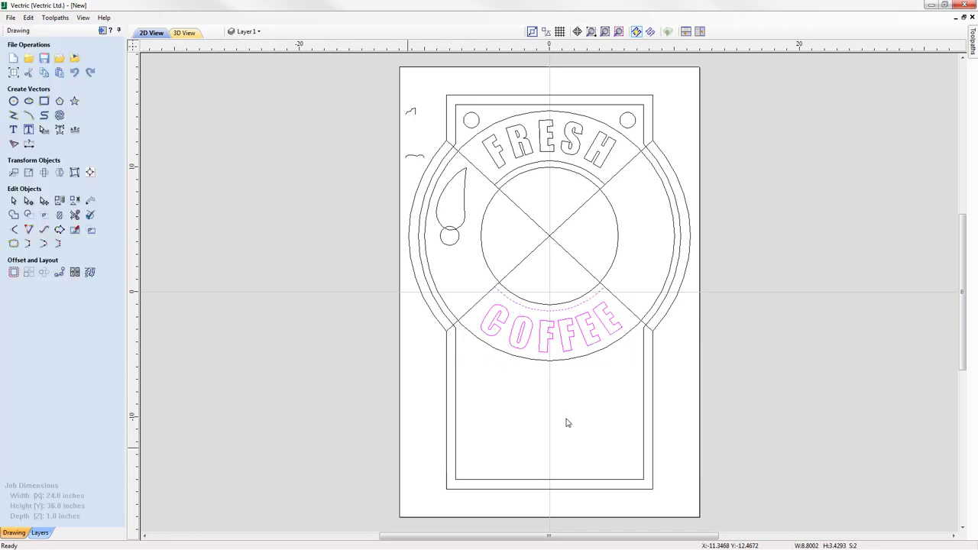
click(631, 277)
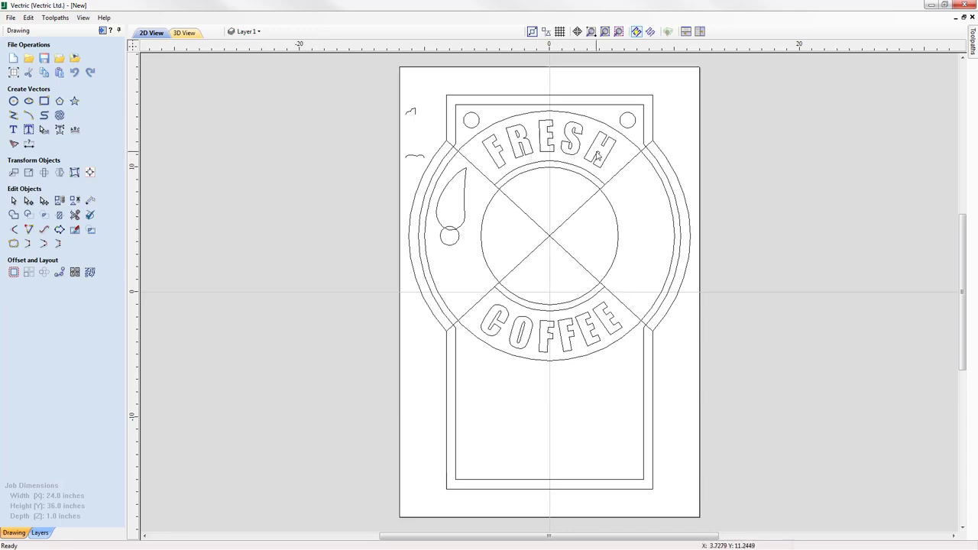
Tighten the kerning between the C and O of the curved word COFFEE.
click(542, 327)
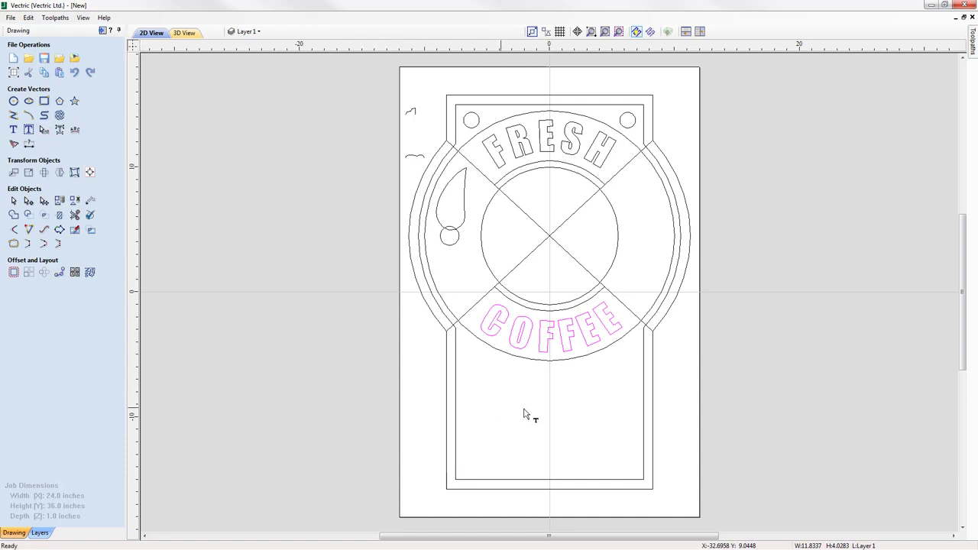
scroll(550, 386, up, 2)
scroll(549, 383, up, 1)
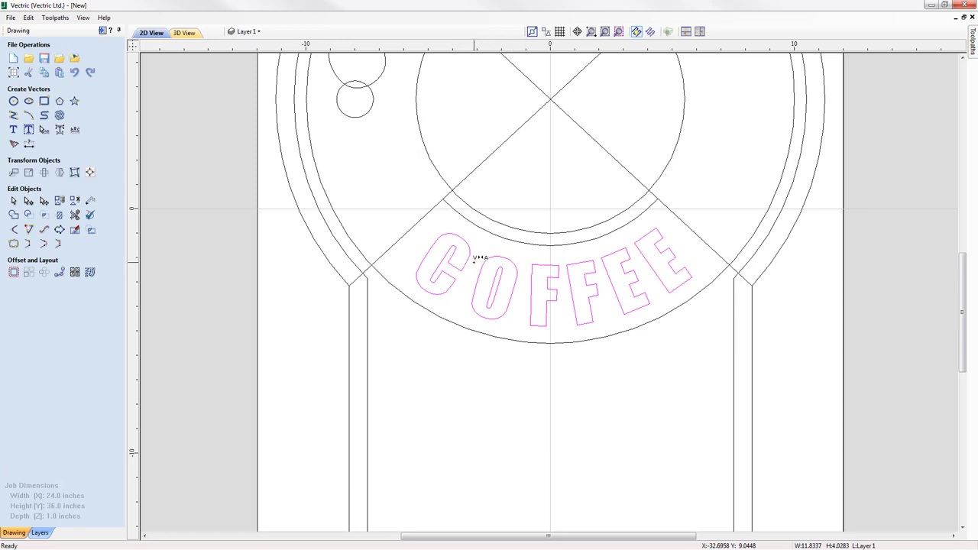
drag(480, 258, 479, 258)
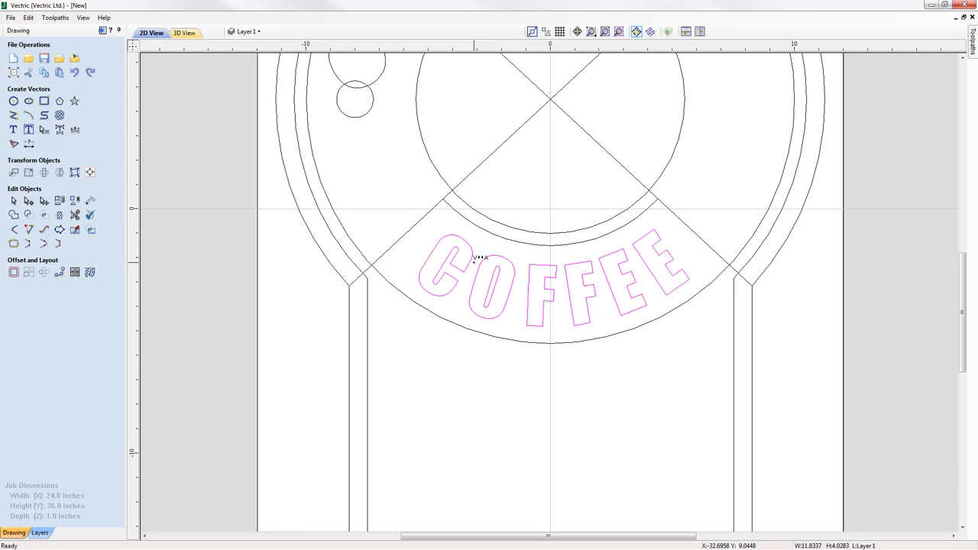
Fine-tune the kerning between the C and O of COFFEE, and tighten the letter spacing within the curved word FRESH.
mouse_move(476, 259)
mouse_down()
mouse_move(528, 297)
mouse_move(529, 282)
mouse_move(478, 276)
mouse_up()
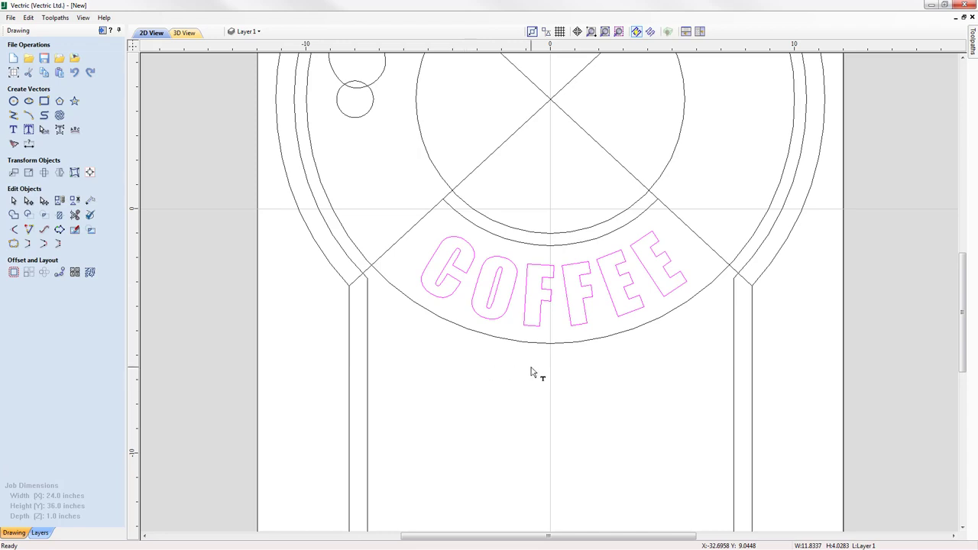
scroll(522, 373, down, 2)
scroll(521, 372, down, 1)
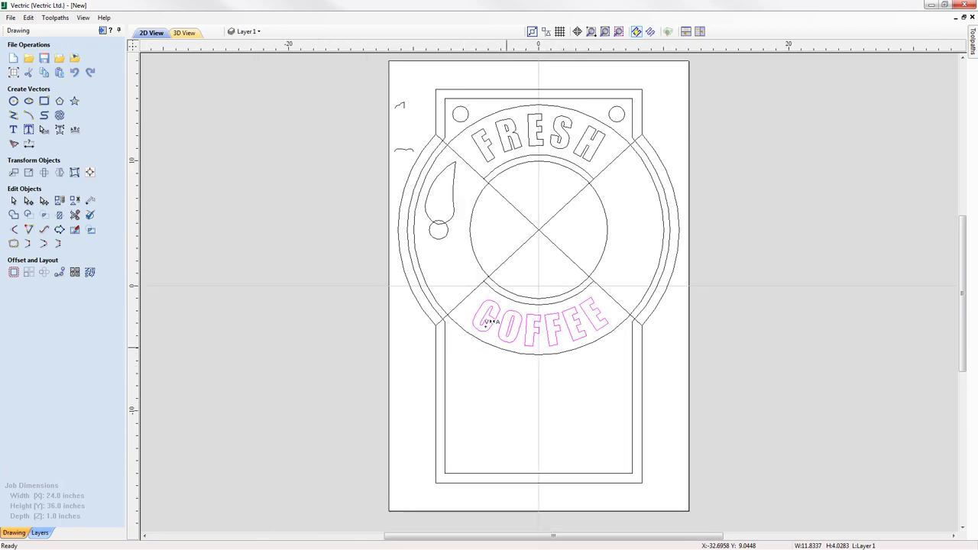
scroll(563, 71, up, 3)
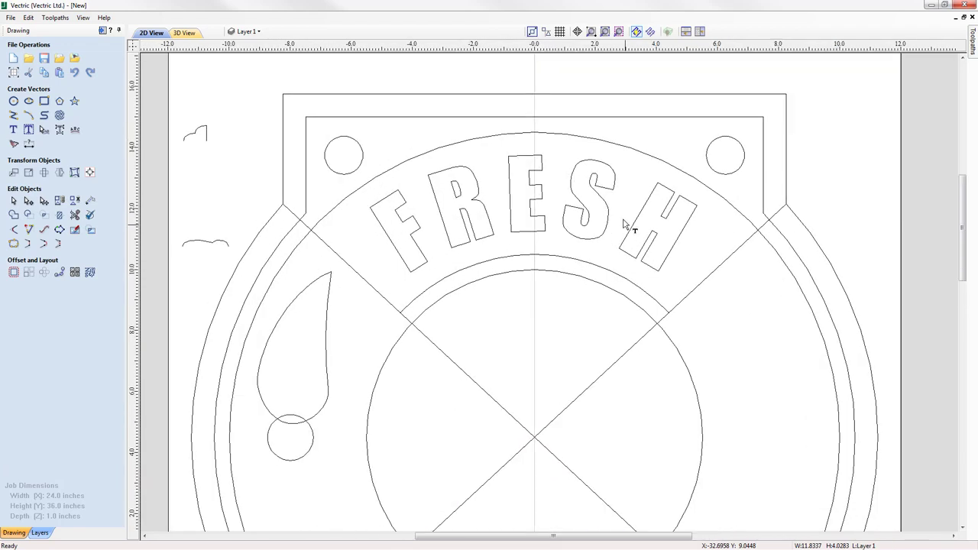
click(617, 222)
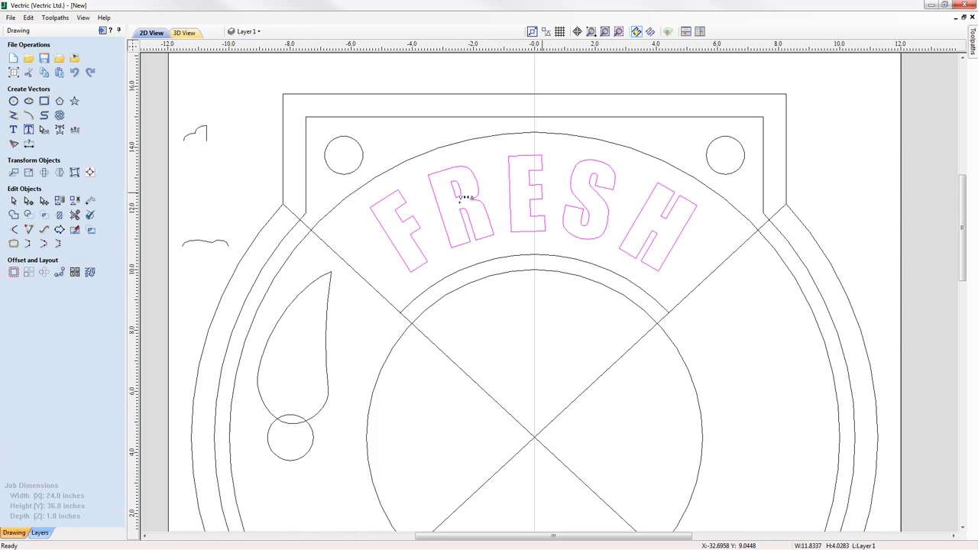
drag(620, 211, 439, 213)
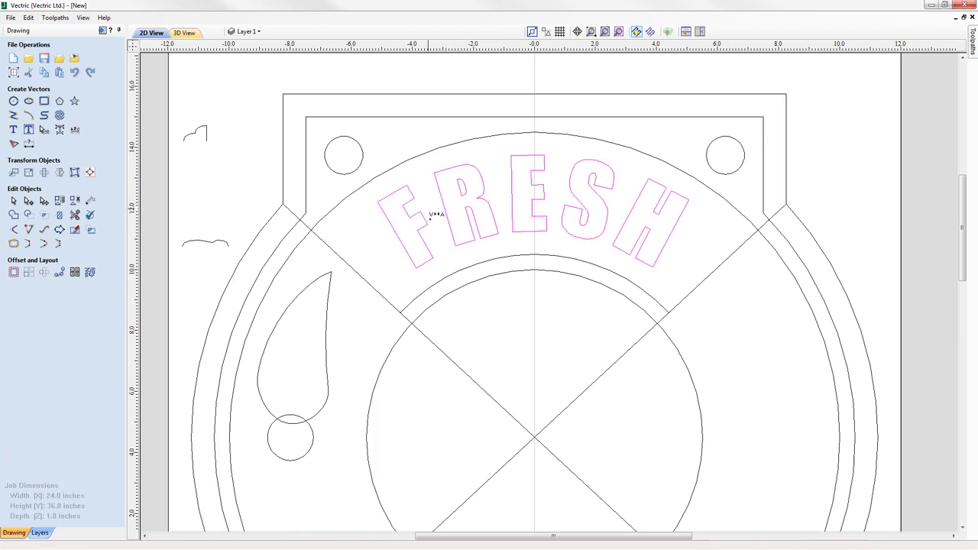
scroll(448, 290, down, 3)
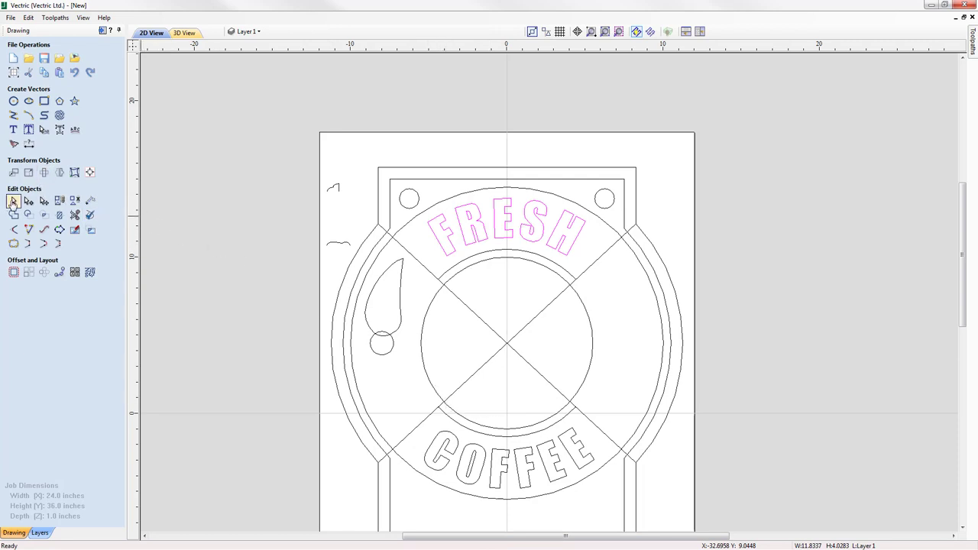
Delete the two crossing diagonal lines and the two text guide arcs around the central circle.
click(604, 35)
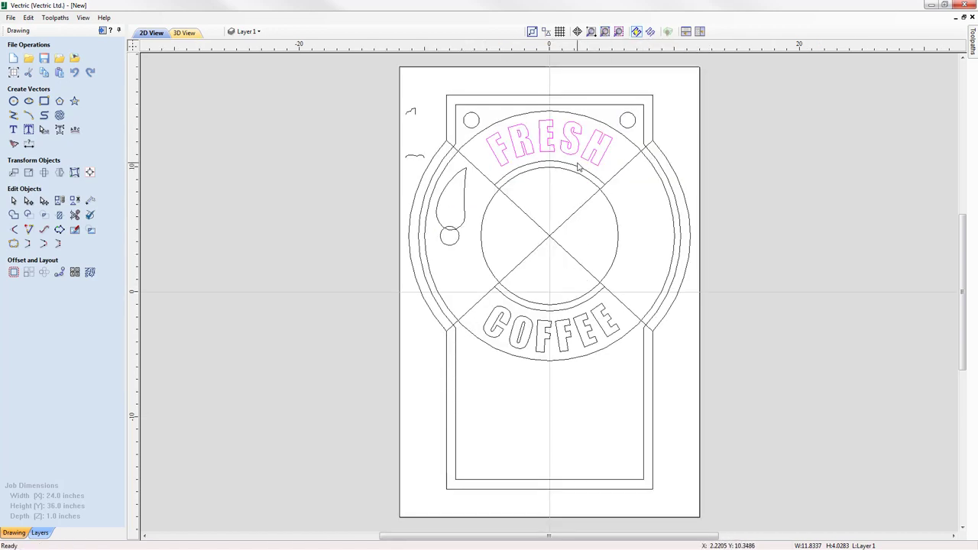
click(619, 176)
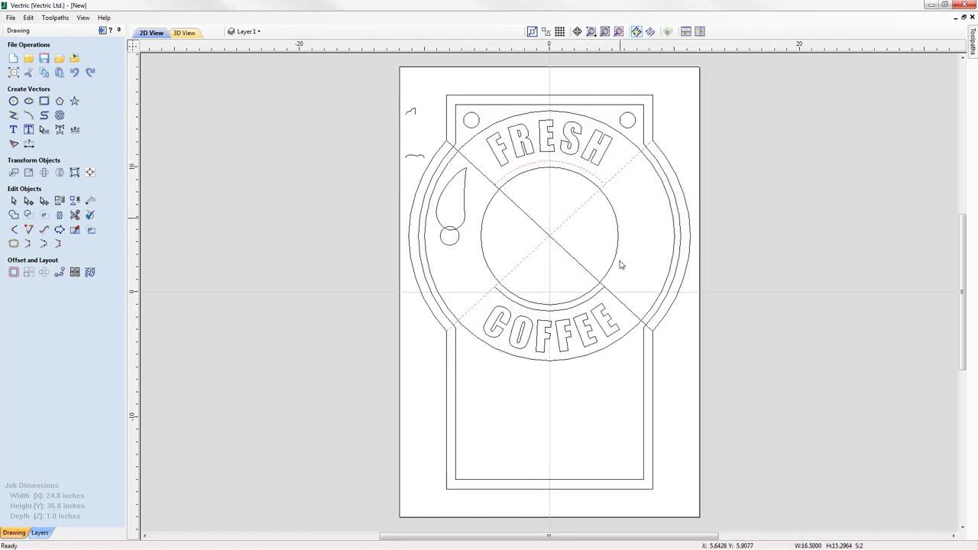
shift+click(601, 298)
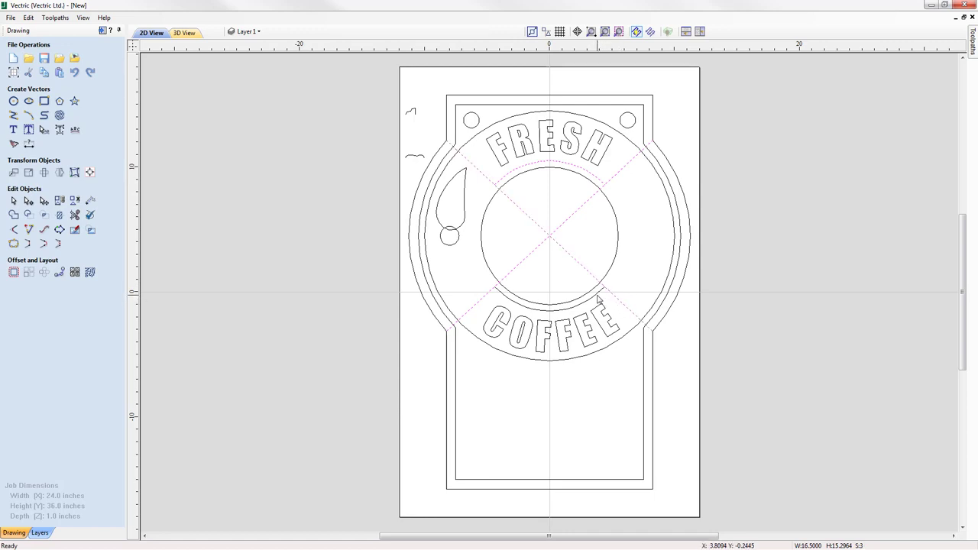
shift+click(599, 299)
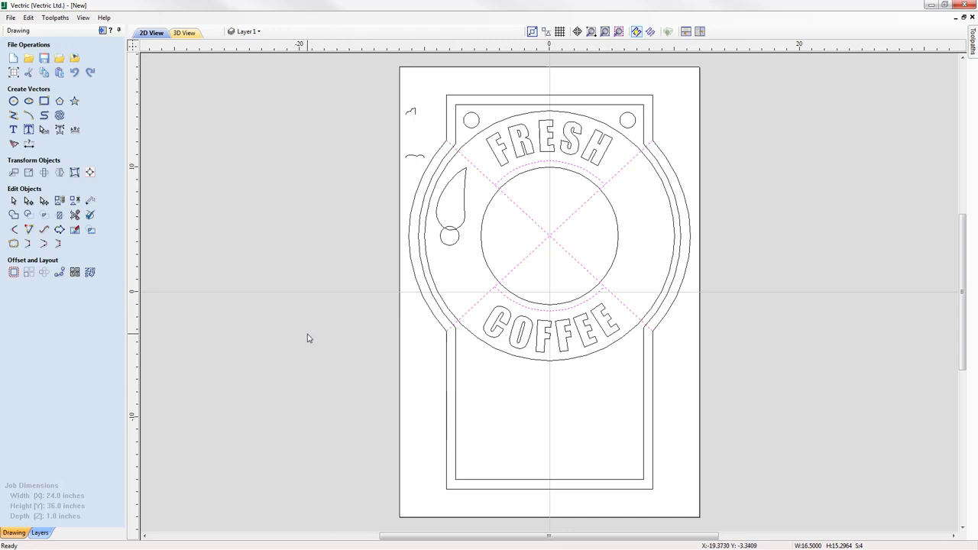
key(Delete)
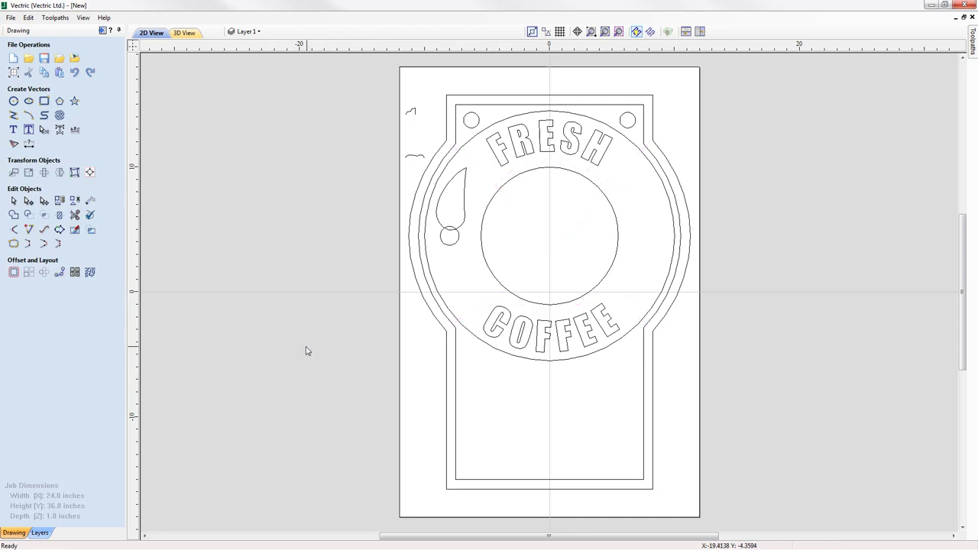
Delete the Safe layer, moving its data to Layer 1, and check the layer list.
click(260, 33)
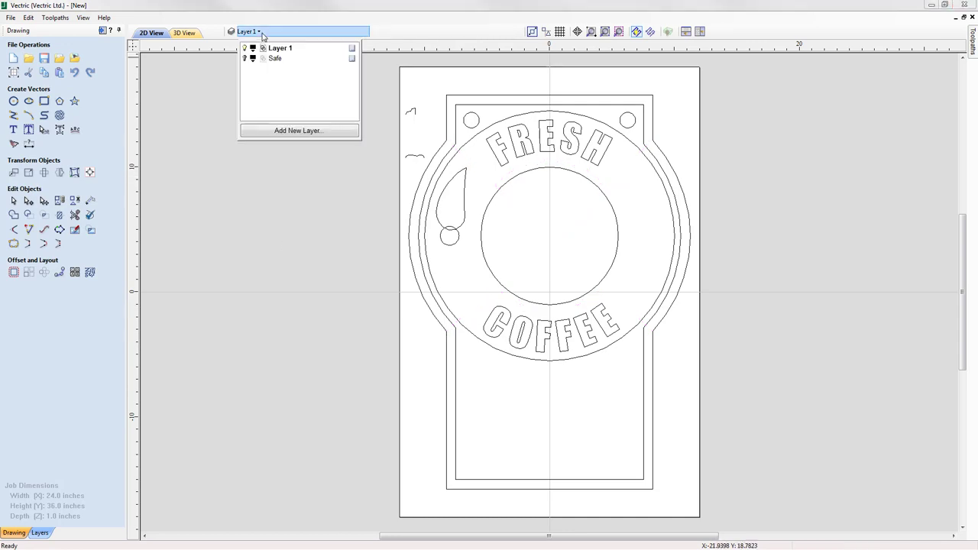
right_click(352, 61)
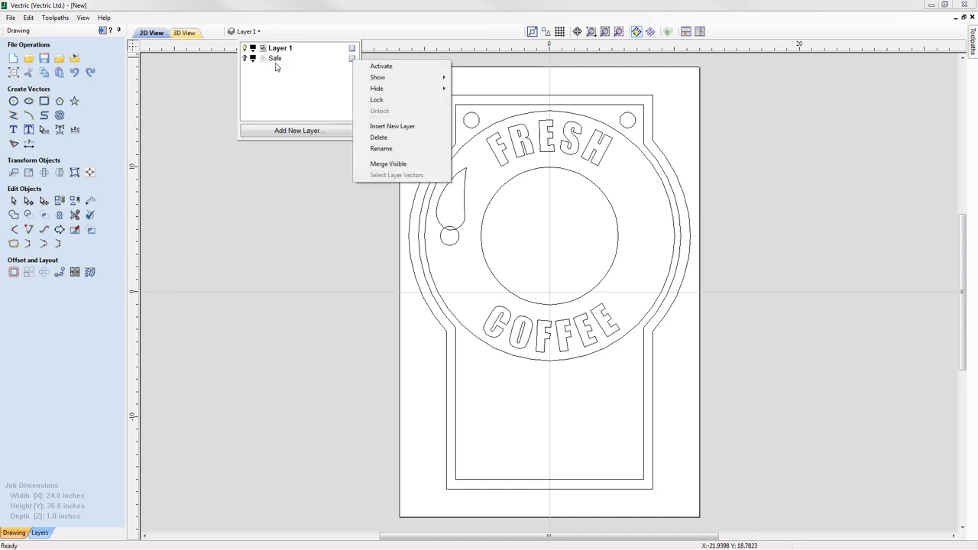
click(374, 138)
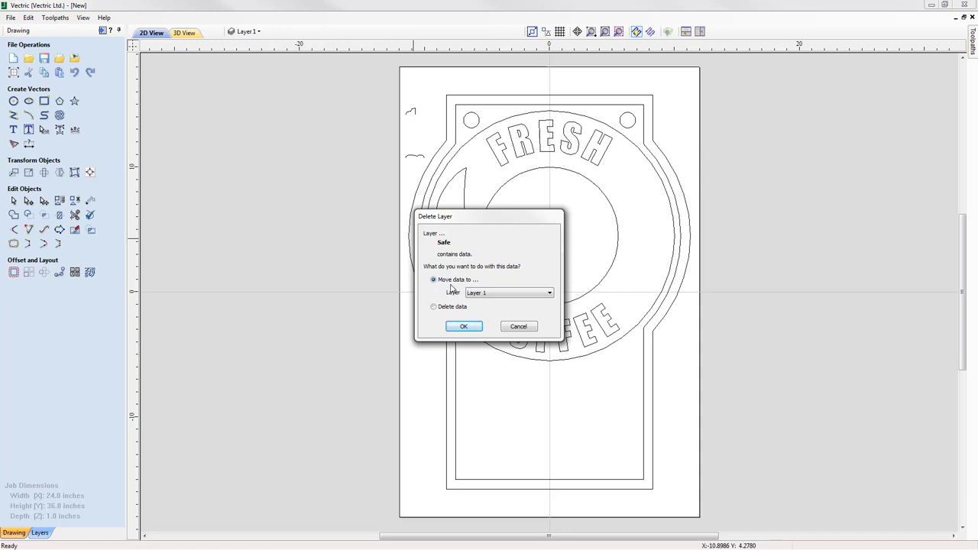
click(464, 327)
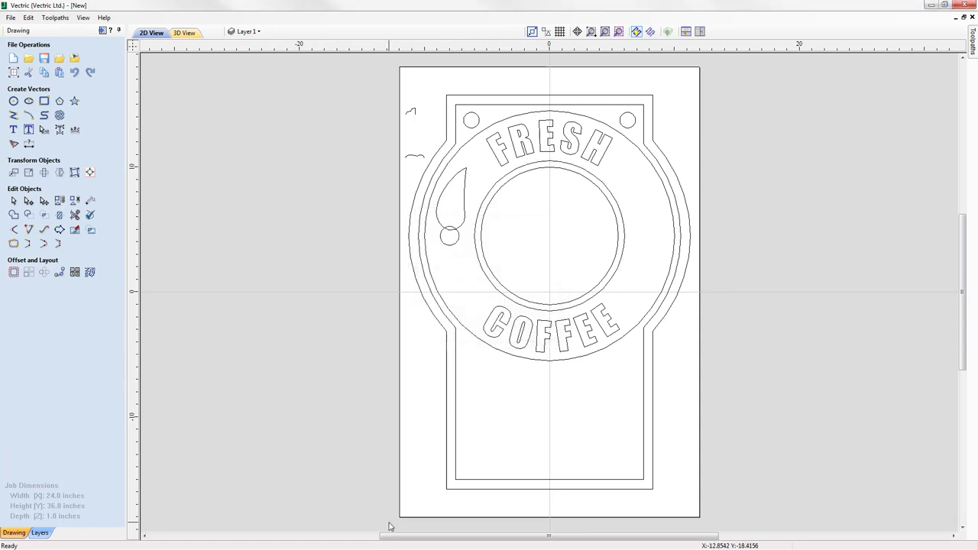
click(255, 31)
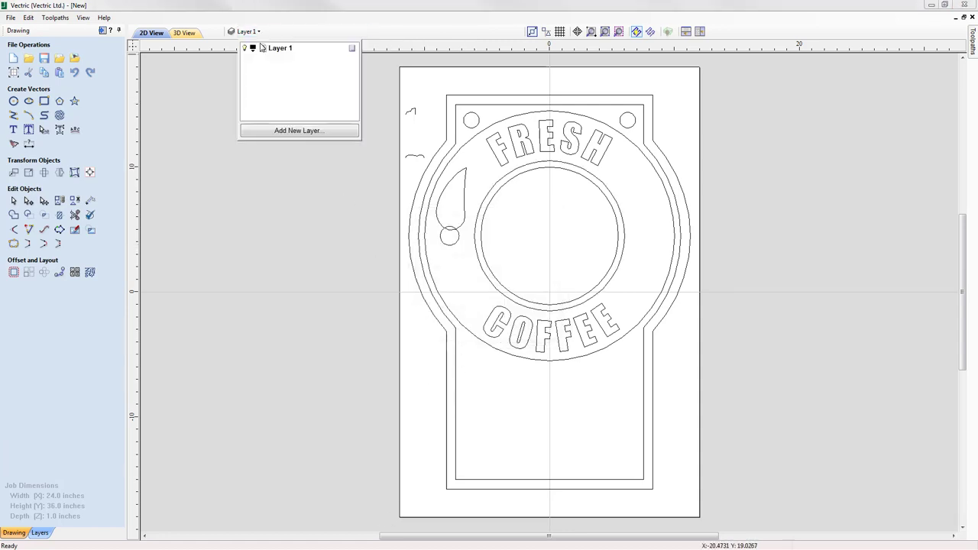
click(365, 232)
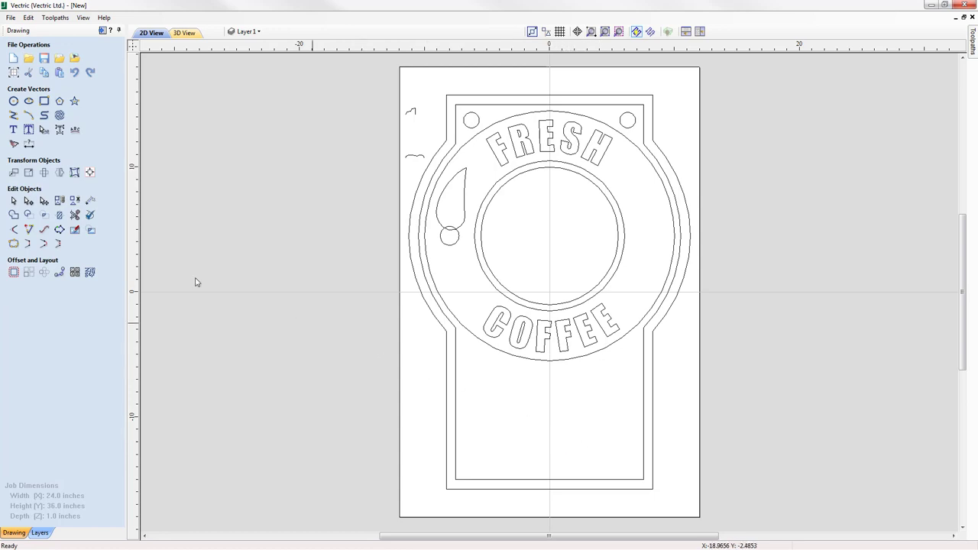
Create centre-aligned two-line text MAGIC / BEANS and place it in the lower rectangle at anchor X 0.0, Y -9.5074.
click(13, 130)
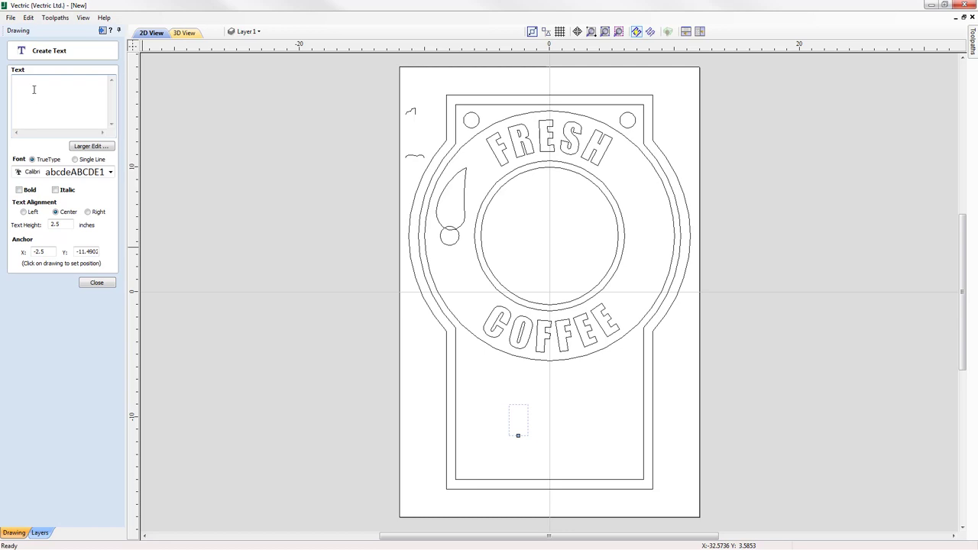
text(MAGIC)
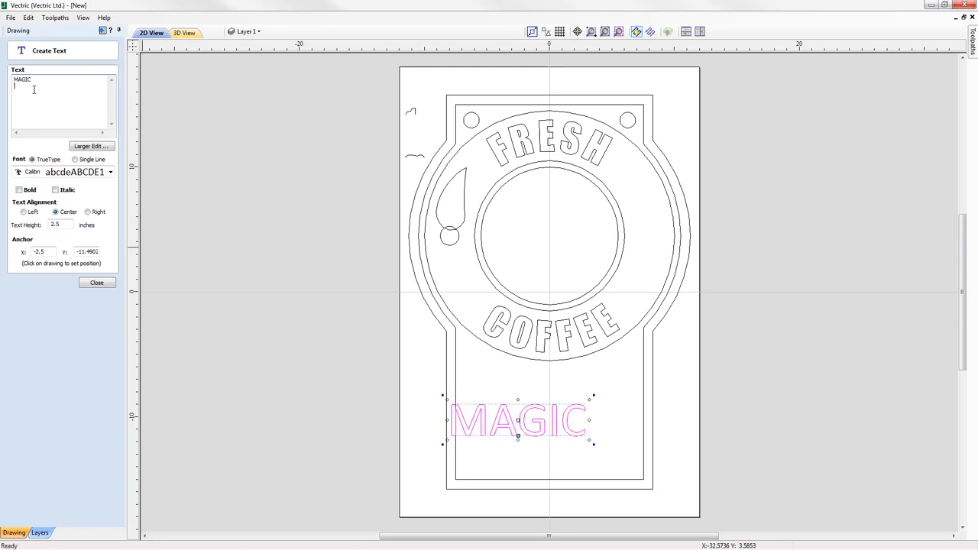
key(Return)
text(BEANS)
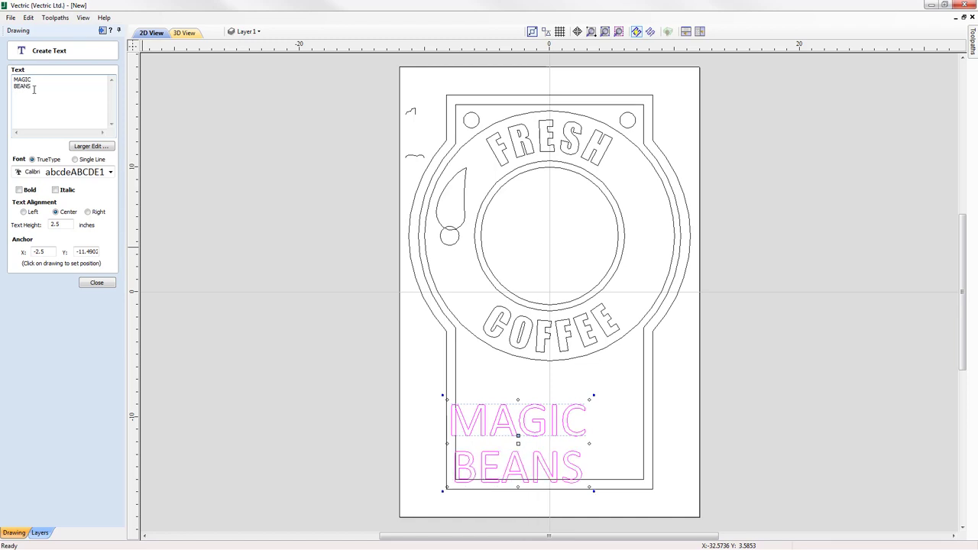
drag(520, 443, 550, 417)
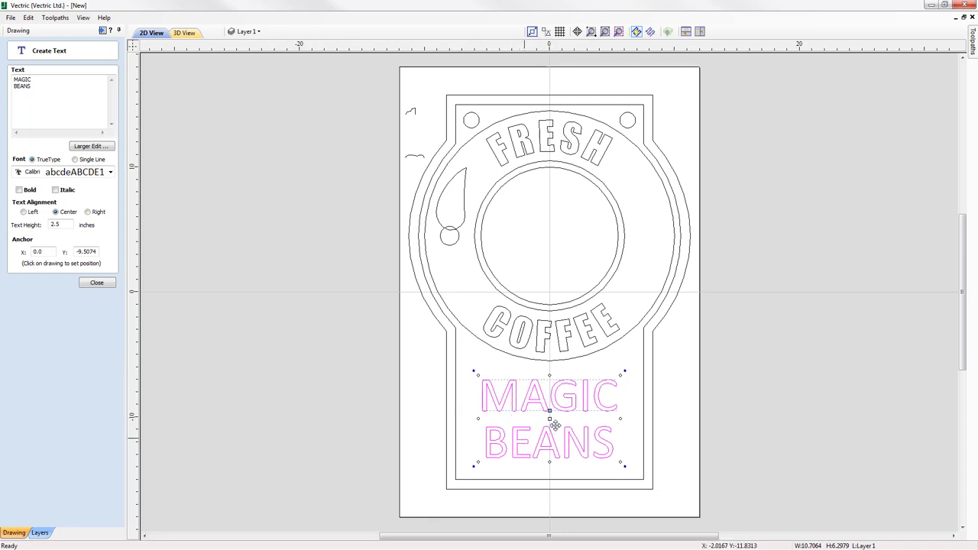
Set the MAGIC BEANS text to the Cambria font with a text height of 4 inches.
click(77, 175)
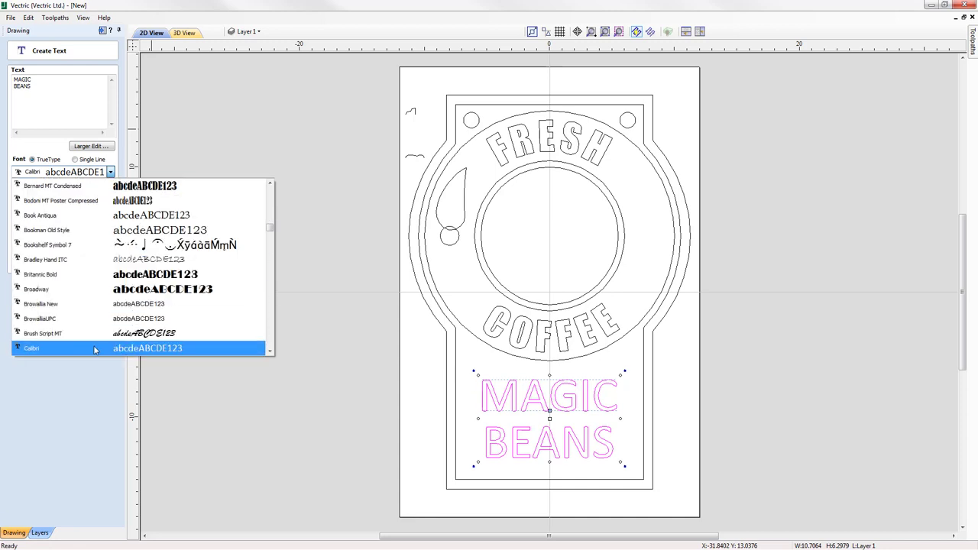
click(269, 352)
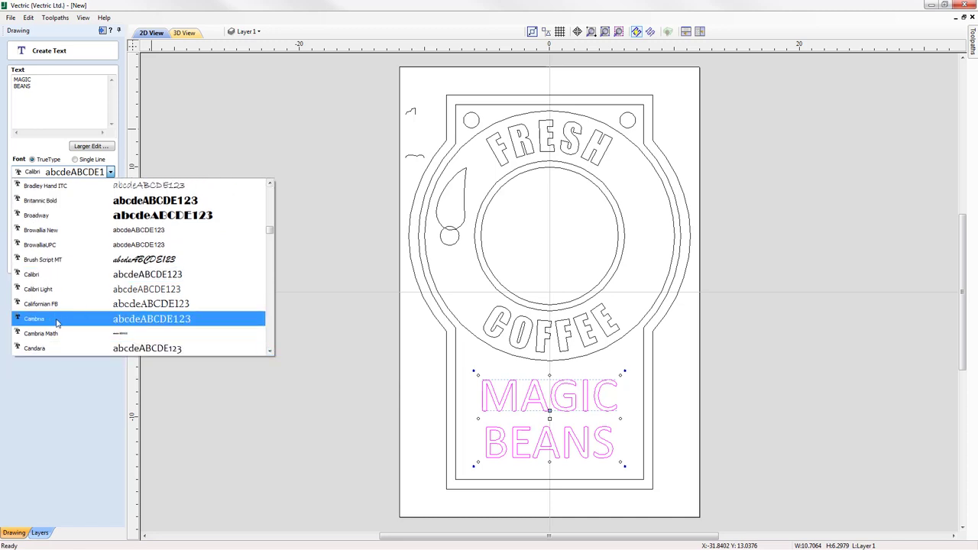
click(57, 321)
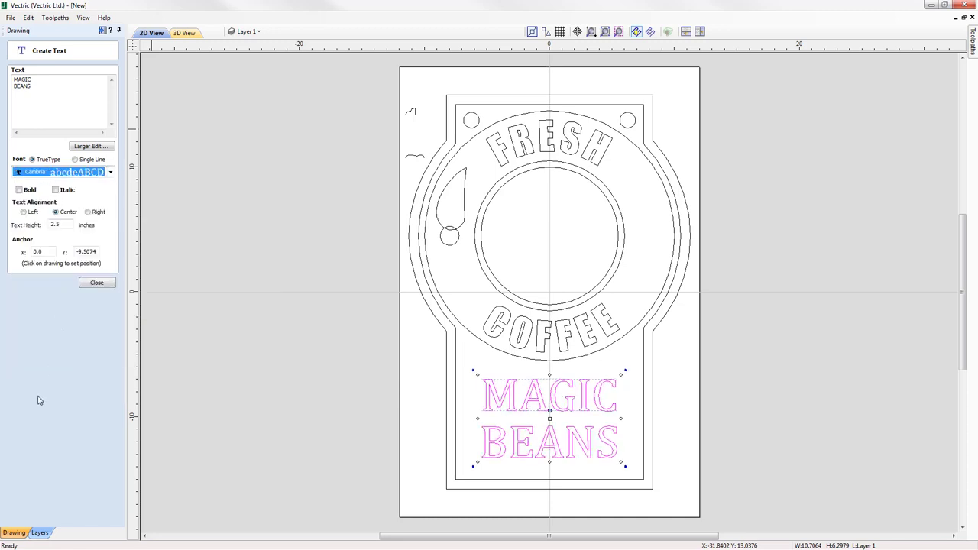
double_click(57, 225)
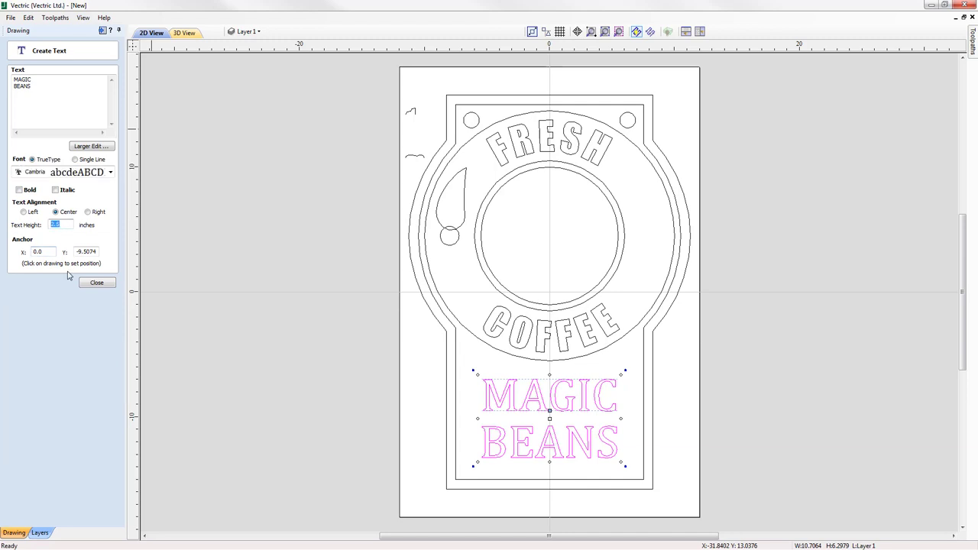
text(4)
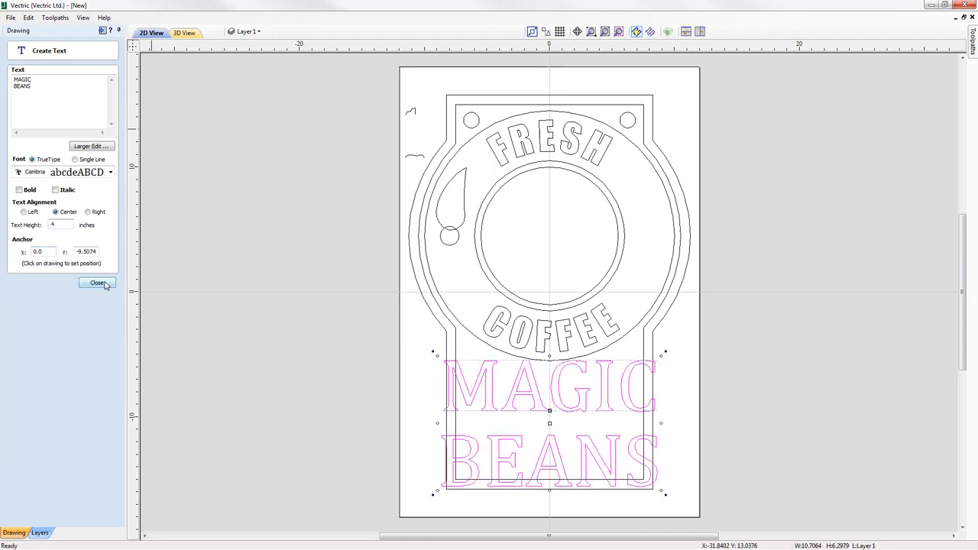
click(103, 284)
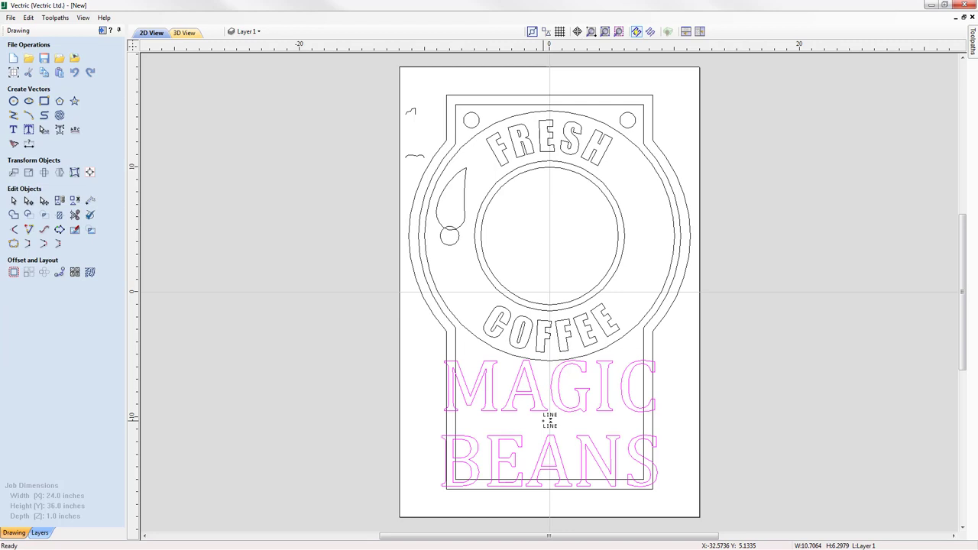
Reduce the line spacing between MAGIC and BEANS so the two lines sit close together.
drag(558, 419, 535, 415)
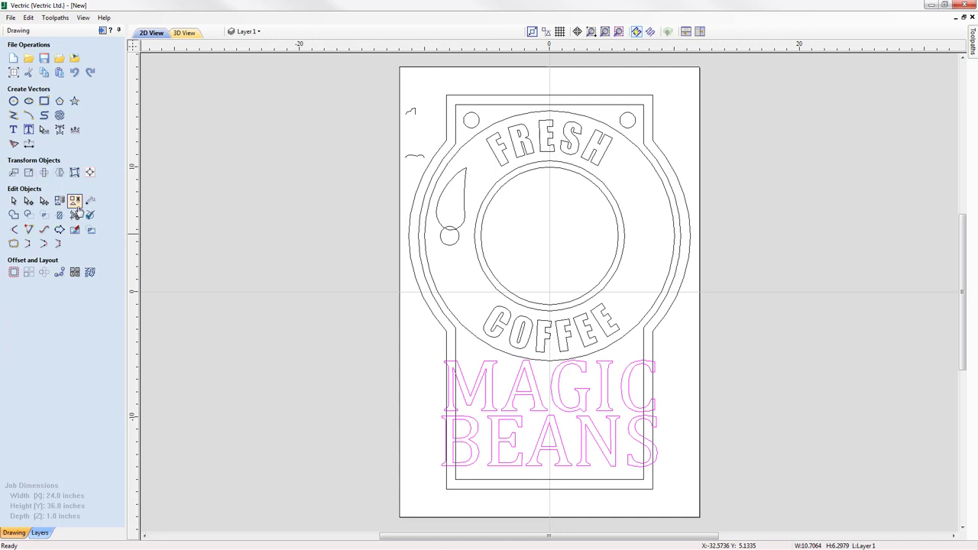
click(14, 200)
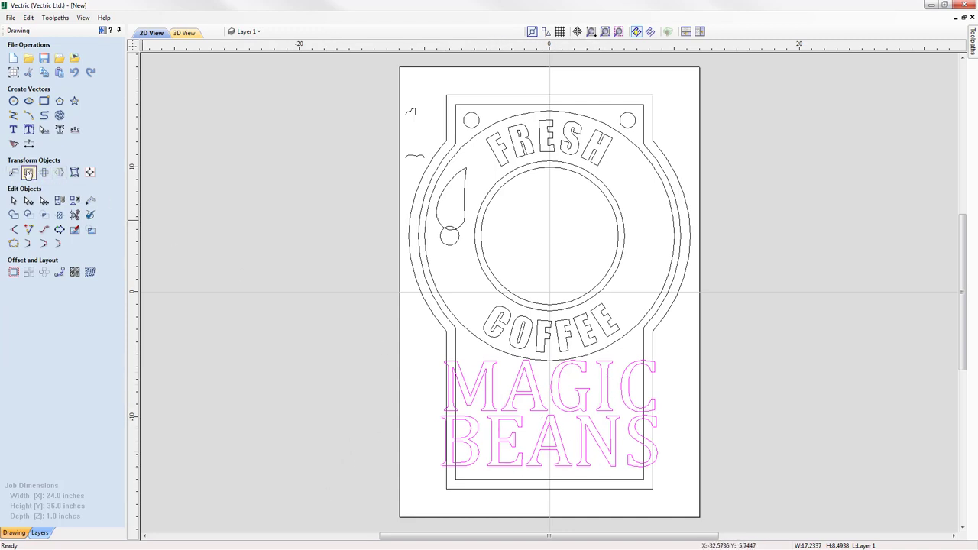
Resize the MAGIC BEANS text to a width of 14 inches with height unlinked, and move it slightly down within the rectangle.
click(28, 173)
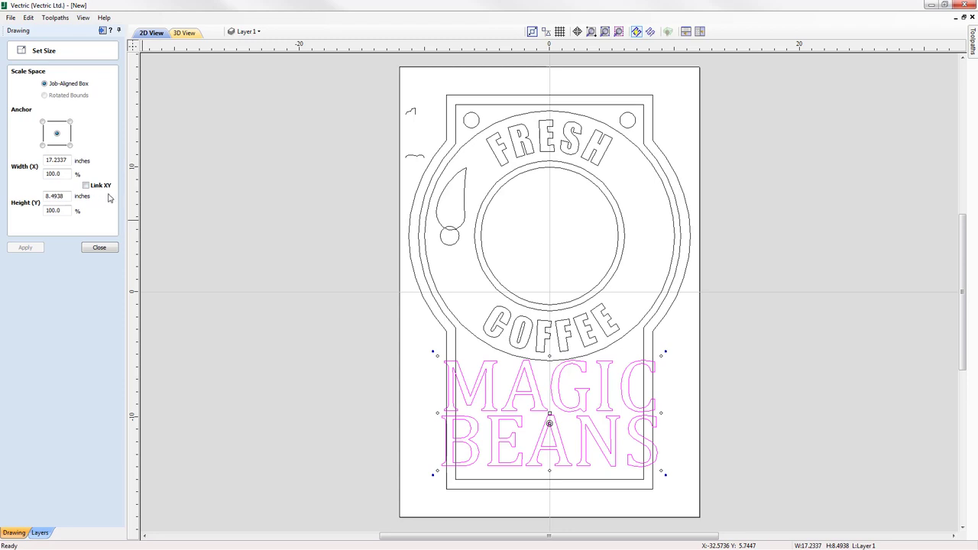
drag(67, 161, 13, 153)
text(14)
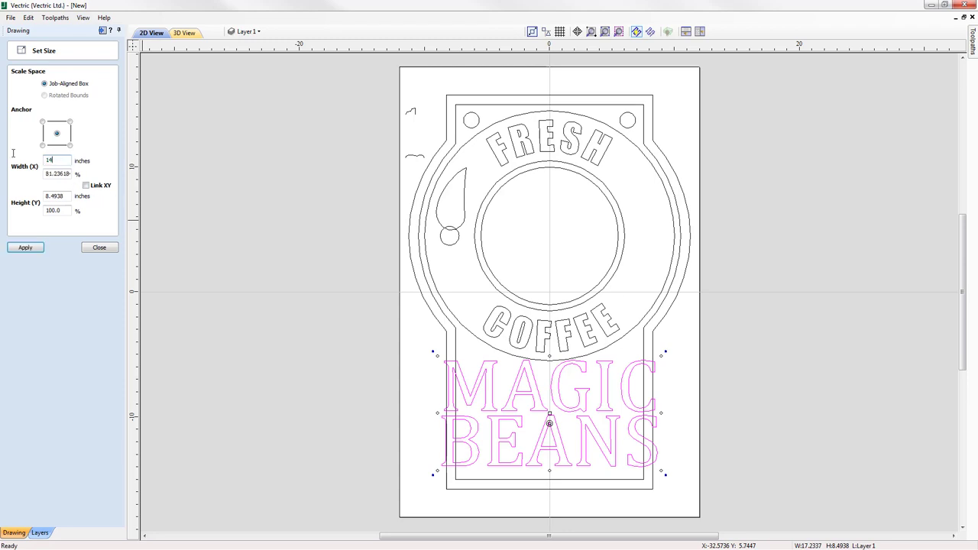
click(25, 248)
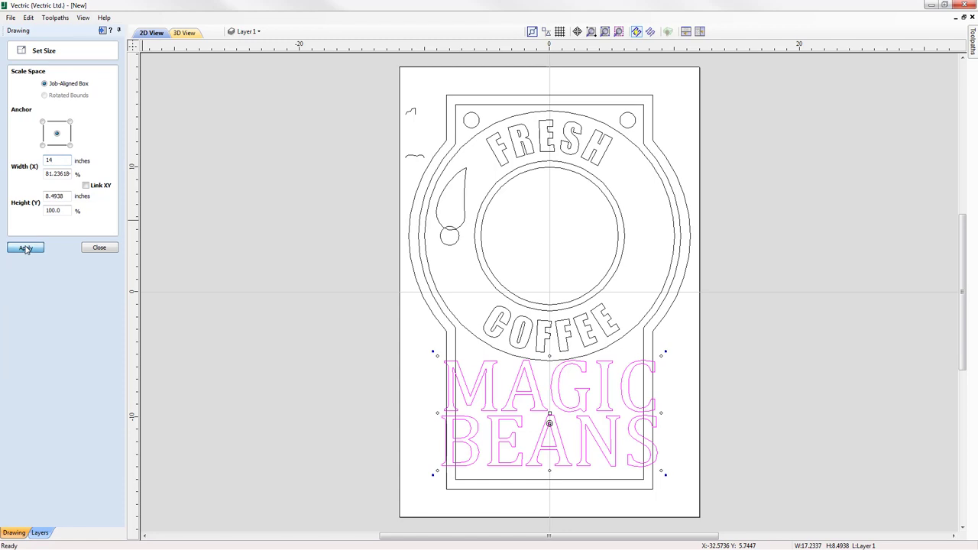
click(101, 247)
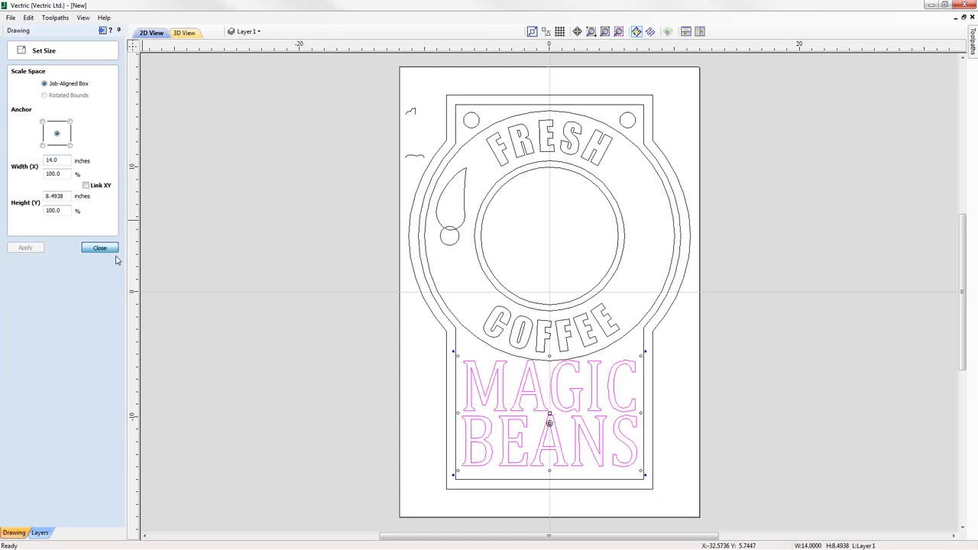
click(549, 413)
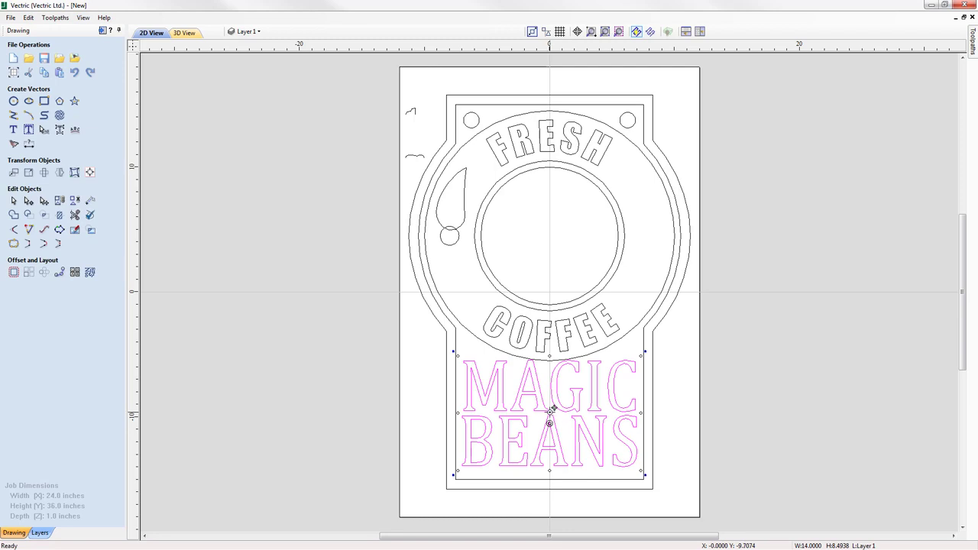
drag(550, 411, 548, 426)
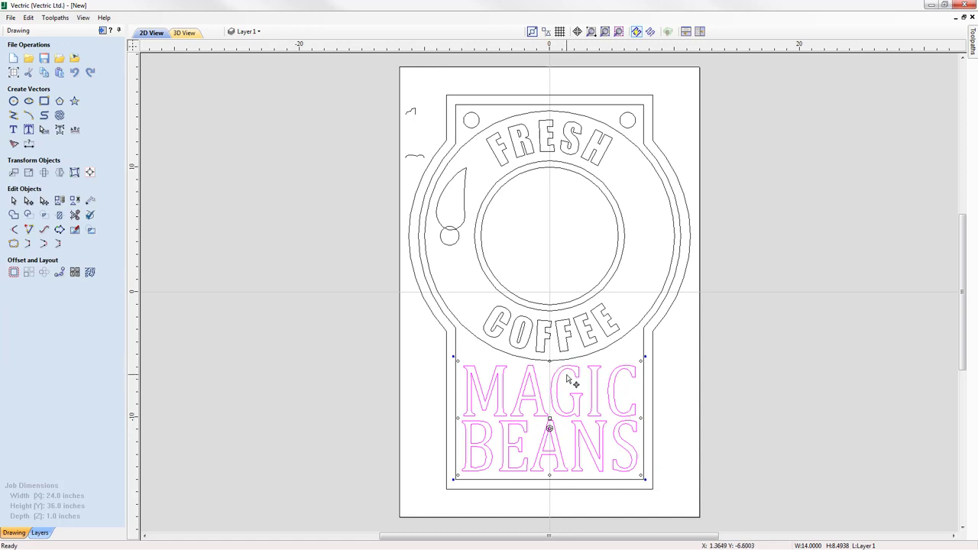
Nudge the MAGIC BEANS text slightly down in the lower rectangle.
key(Down)
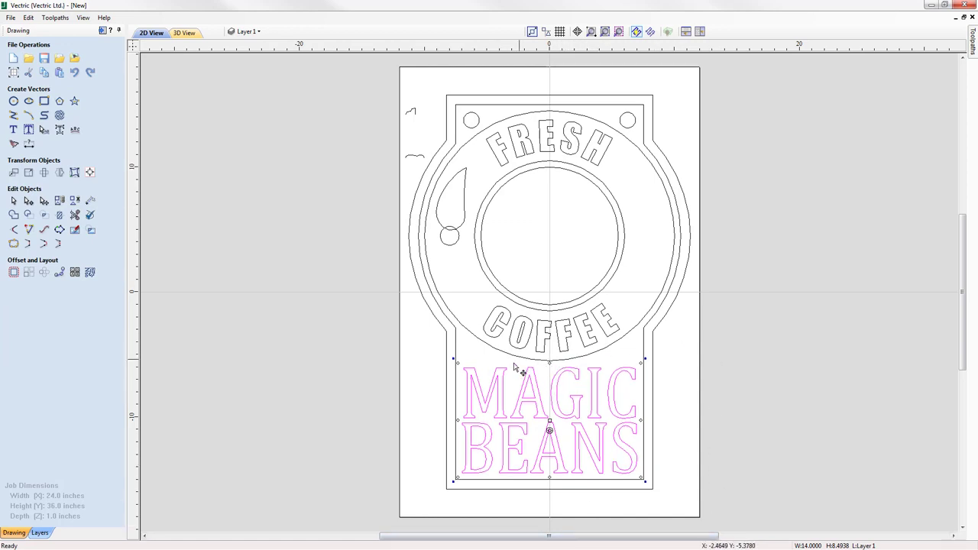
click(670, 436)
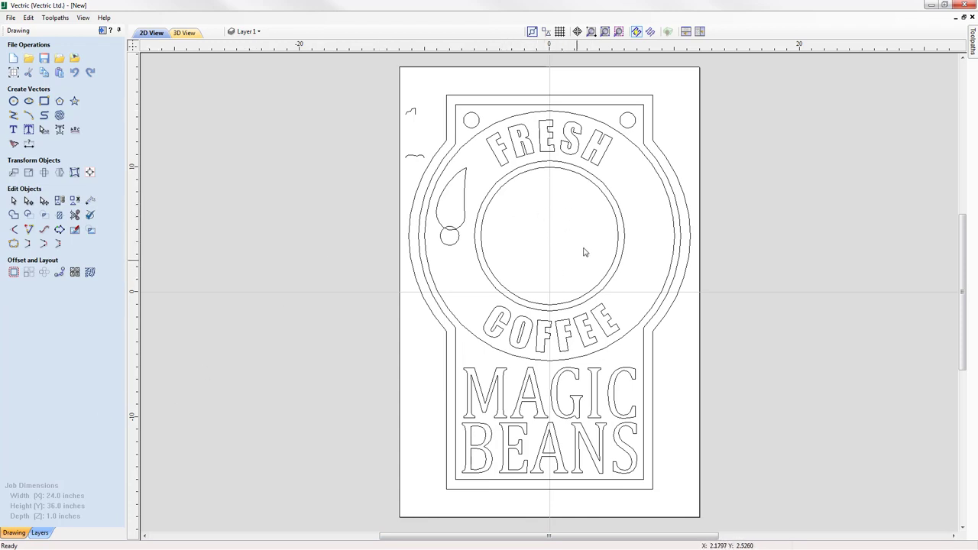
Draw an ellipse about 6.0 inches wide and 2.5 inches high from the centre of the central circle.
click(545, 173)
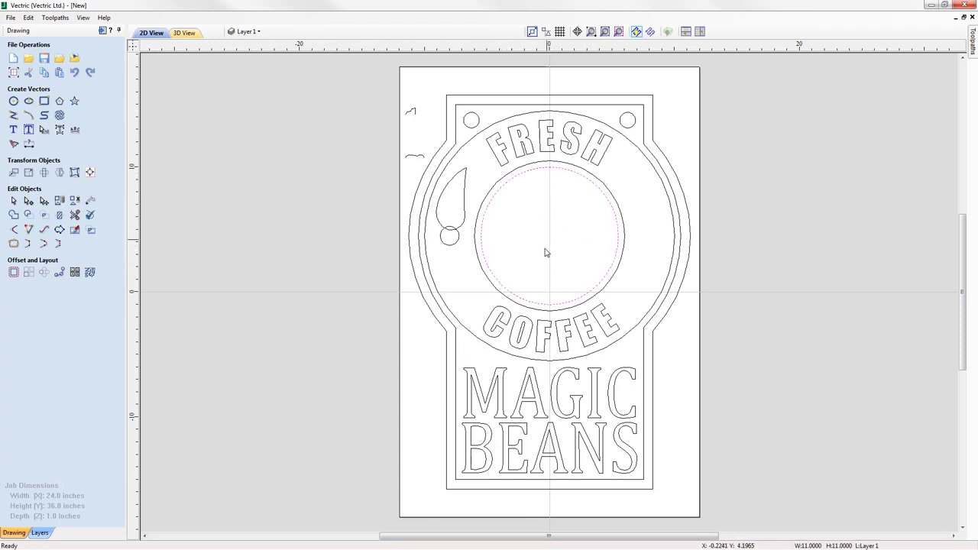
click(544, 252)
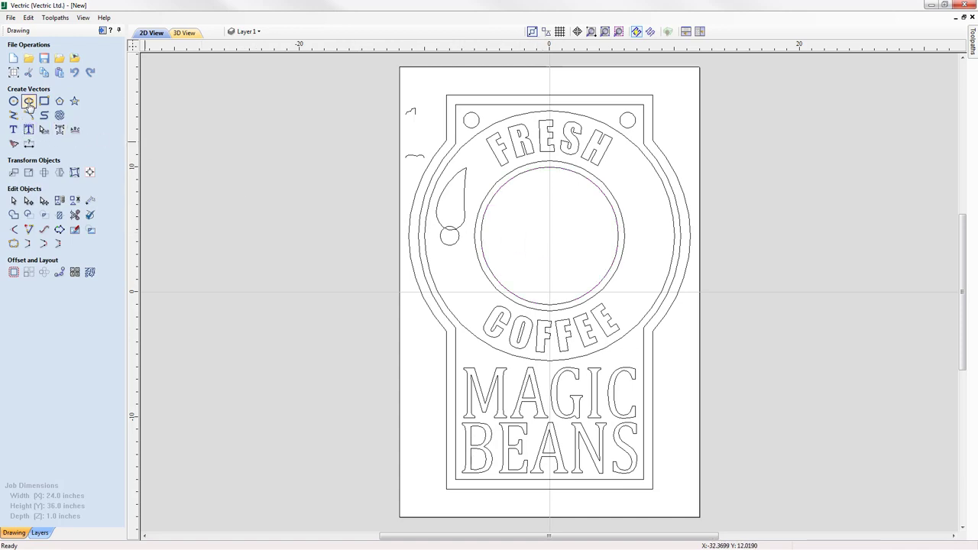
click(28, 101)
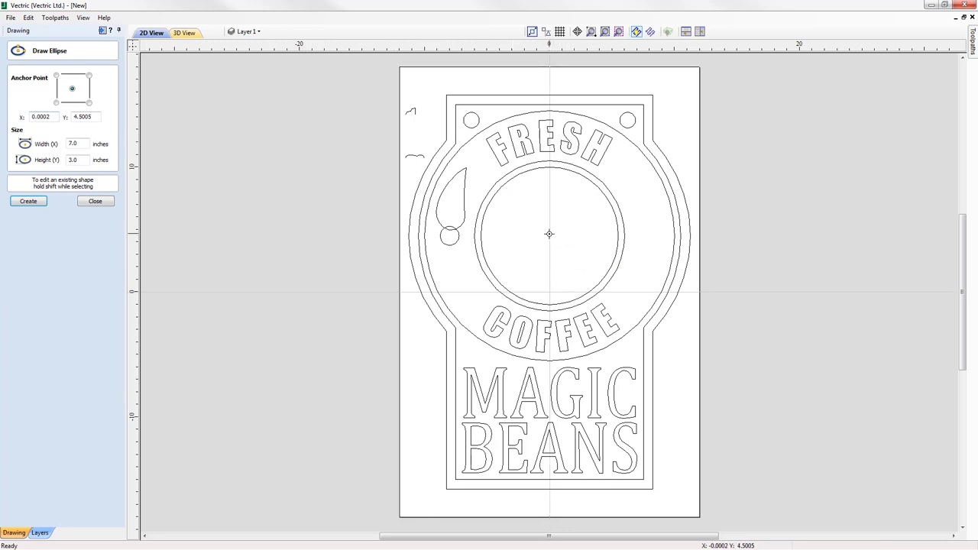
drag(548, 234, 587, 251)
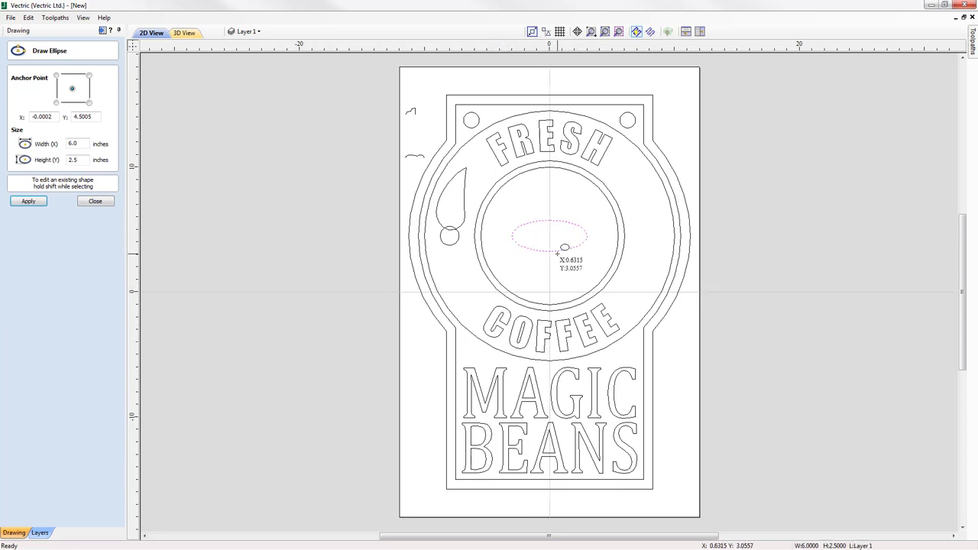
key(Escape)
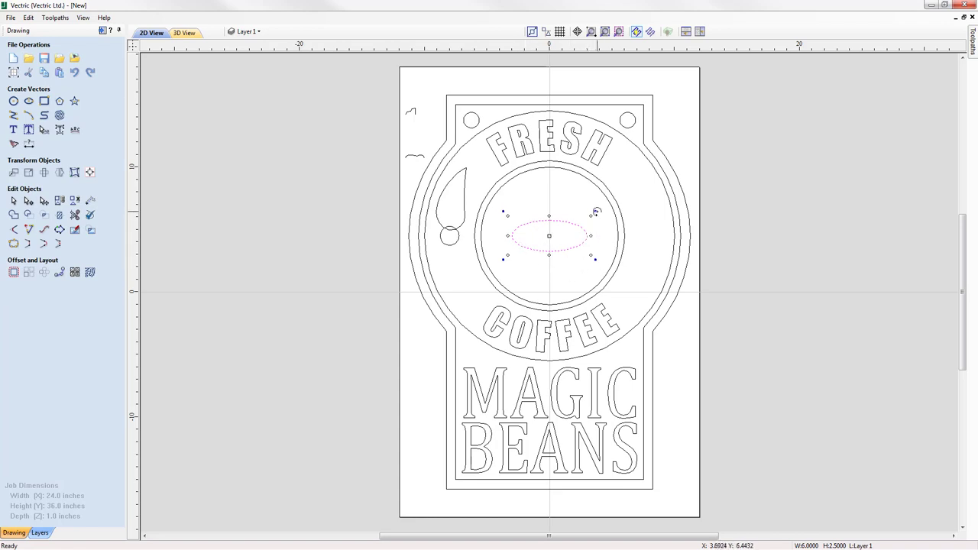
Tilt the ellipse slightly counter-clockwise, enlarge it to about 6.2 by 3.6 inches overall, and shift it just below the circle's centre.
drag(596, 211, 586, 202)
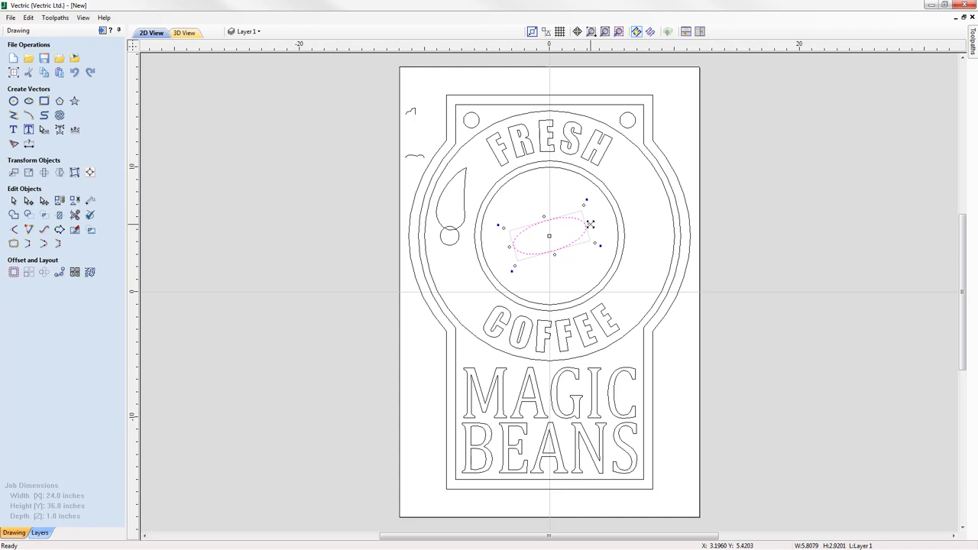
drag(590, 224, 587, 226)
drag(554, 255, 554, 258)
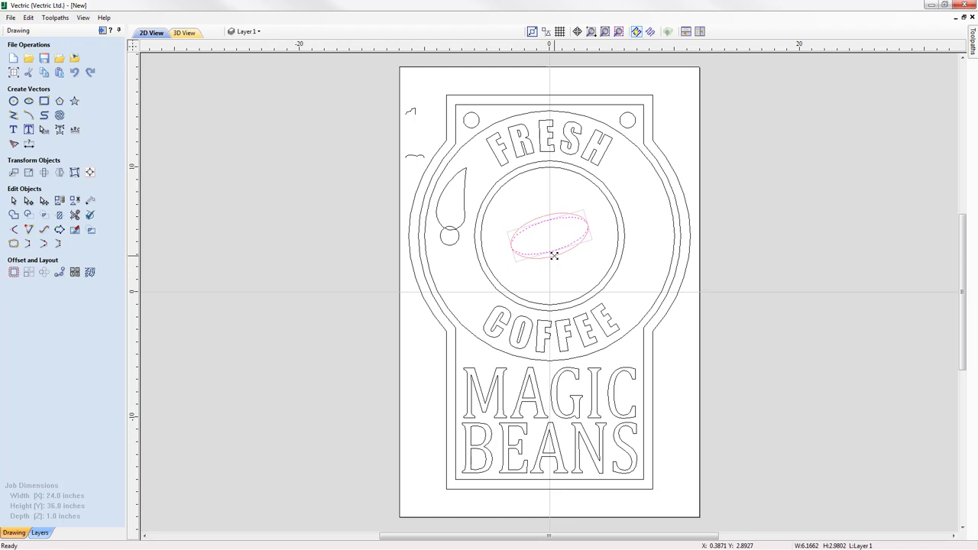
drag(554, 255, 554, 256)
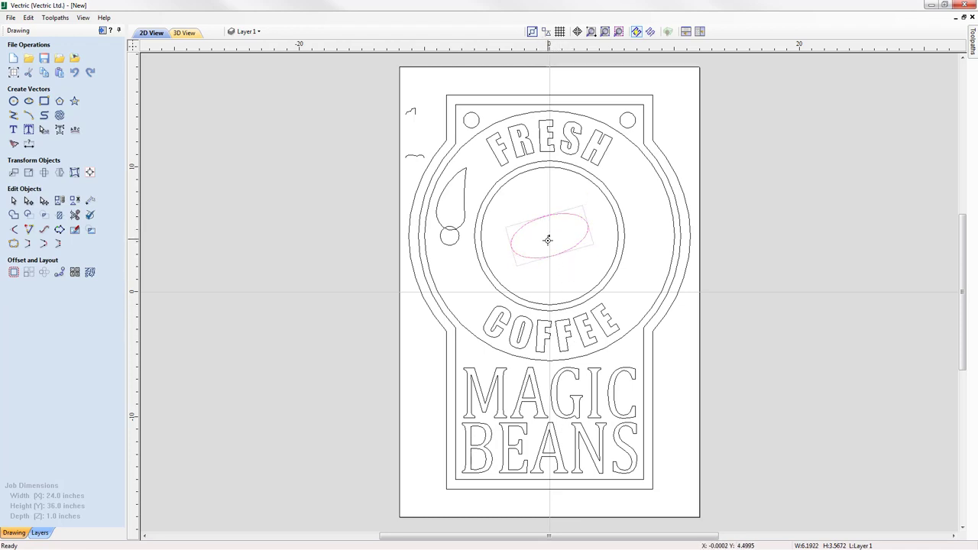
drag(548, 240, 549, 245)
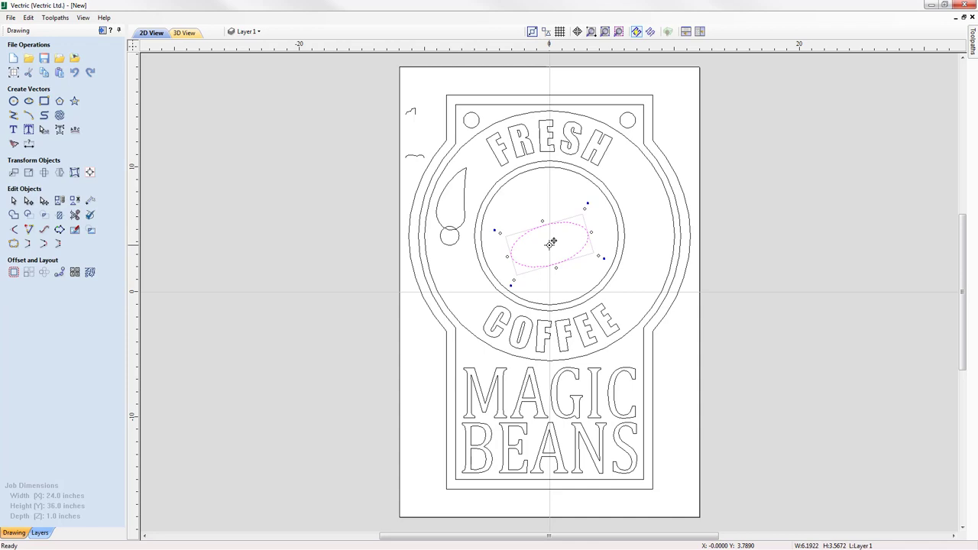
Place a copy of the tilted ellipse above the original, reduced to about 5.3 by 2.8 inches overall with a flatter tilt.
drag(551, 242, 544, 228)
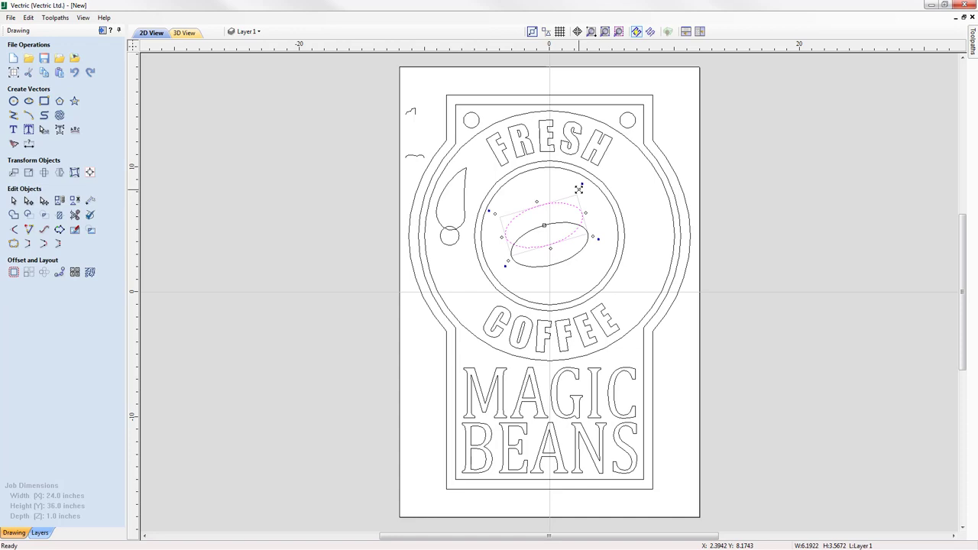
drag(579, 188, 562, 203)
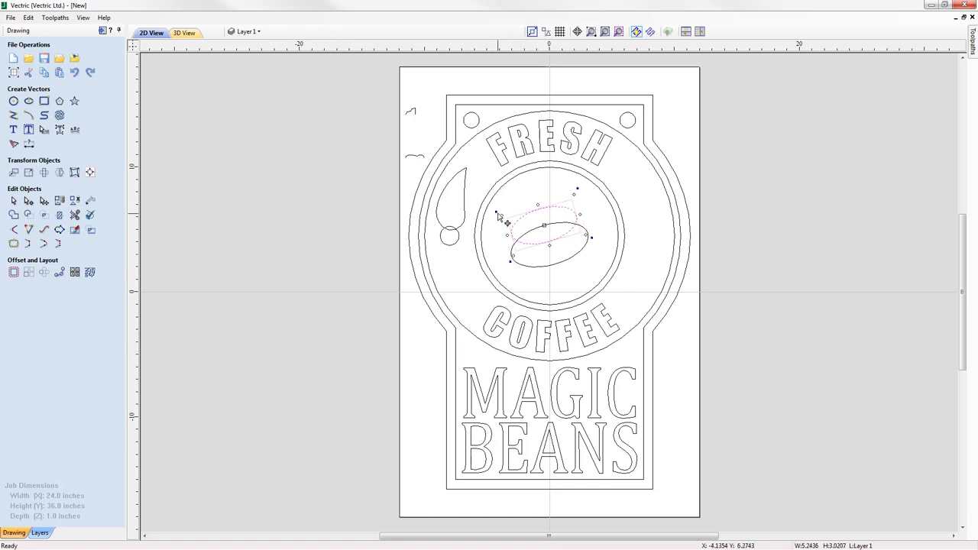
drag(498, 215, 498, 205)
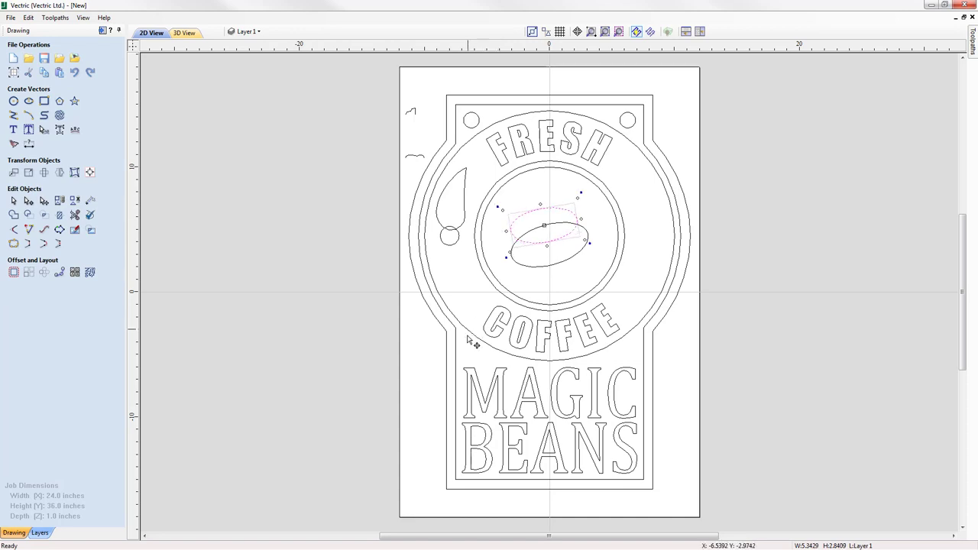
click(585, 280)
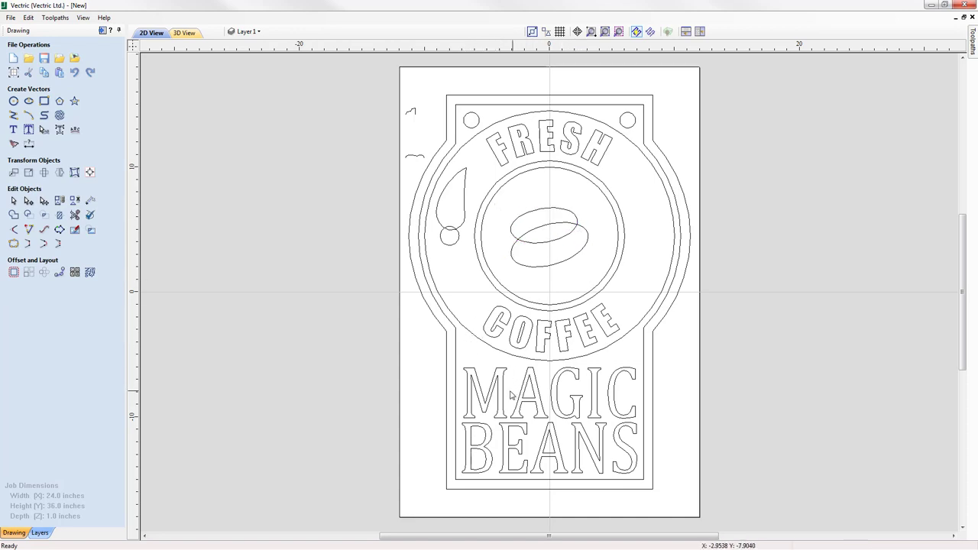
Nudge the smaller upper ellipse slightly upwards.
click(558, 213)
key(Up)
key(Up)
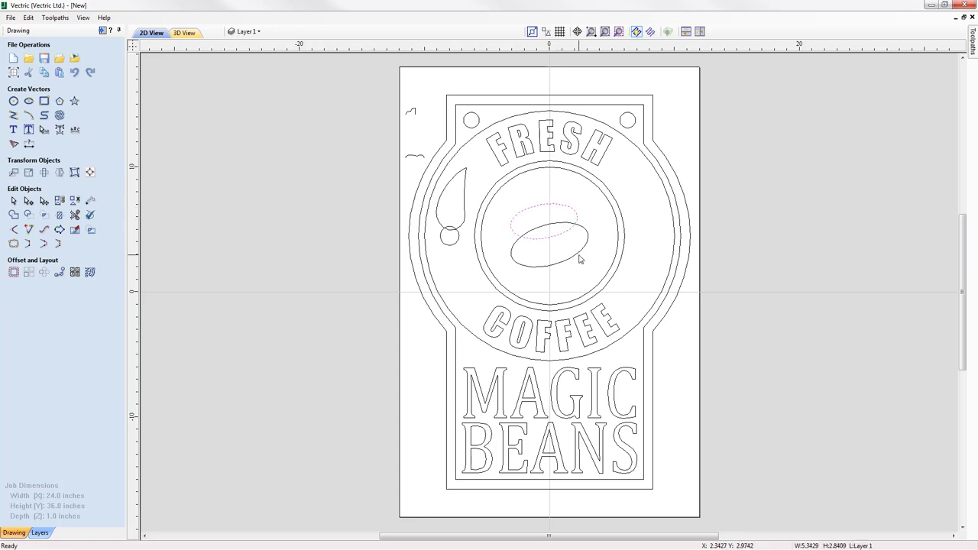
Enlarge the lower ellipse to about 7.0 by 4.0 inches overall, keeping its tilt.
click(580, 259)
click(581, 257)
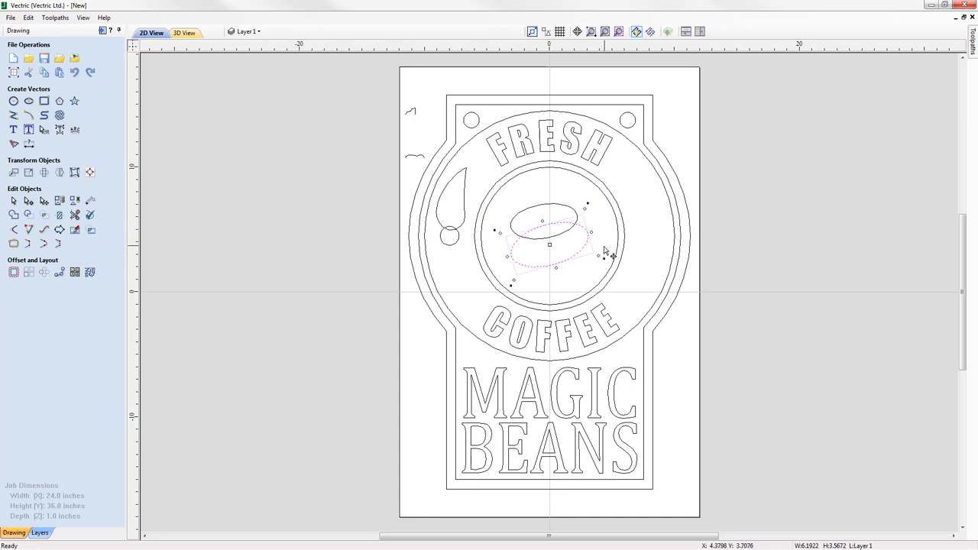
drag(598, 256, 593, 256)
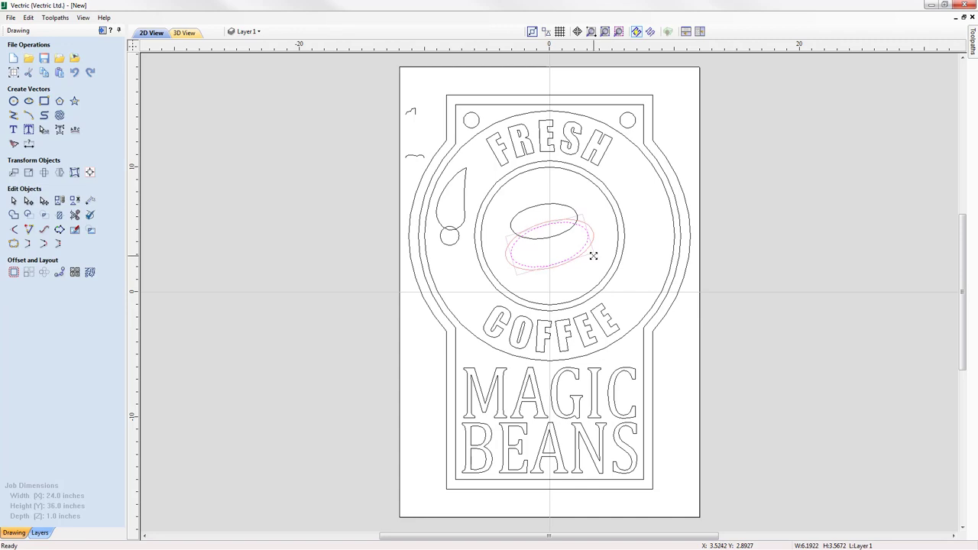
drag(593, 256, 593, 256)
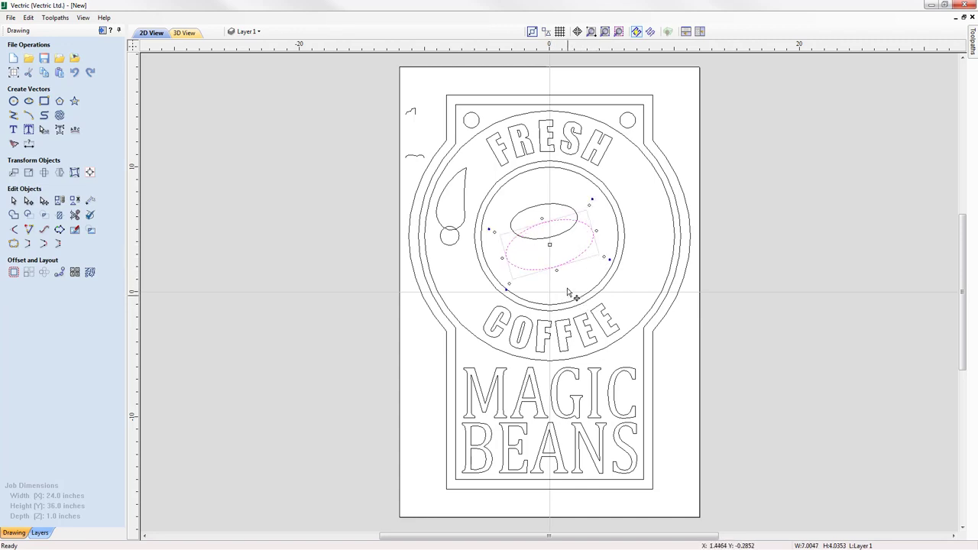
click(462, 383)
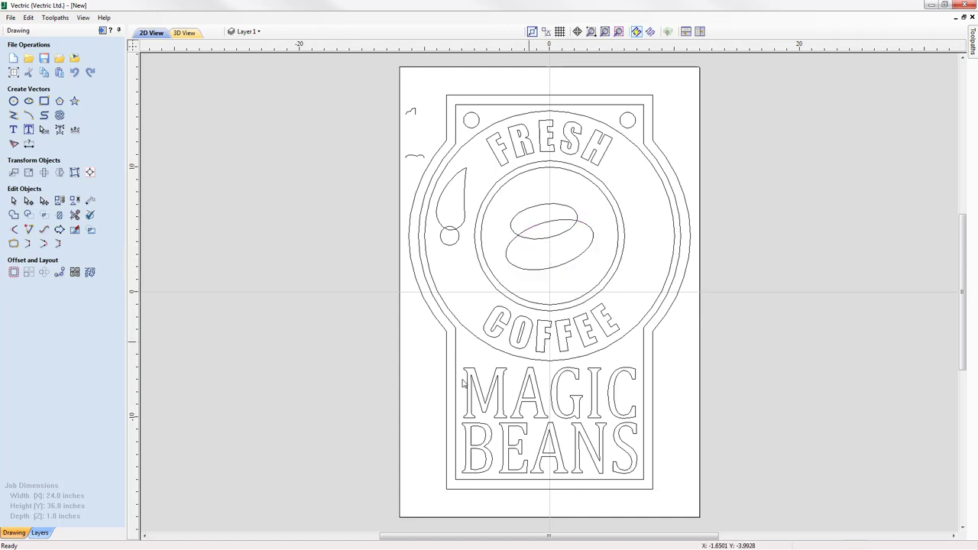
Centre both ellipses together inside the central circle with an additional snapping aid turned on.
drag(529, 215, 523, 265)
click(558, 243)
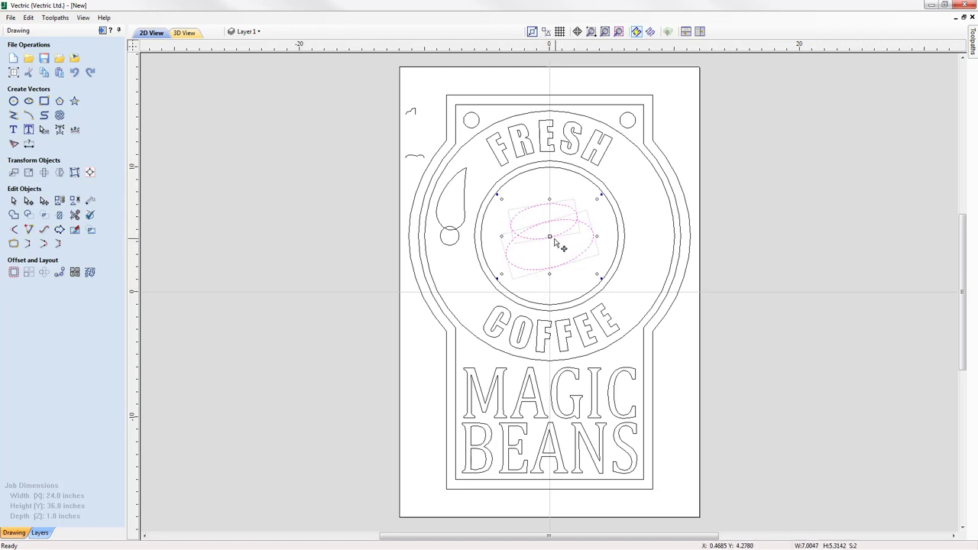
mouse_move(553, 235)
mouse_down()
mouse_move(549, 226)
mouse_move(554, 239)
mouse_up()
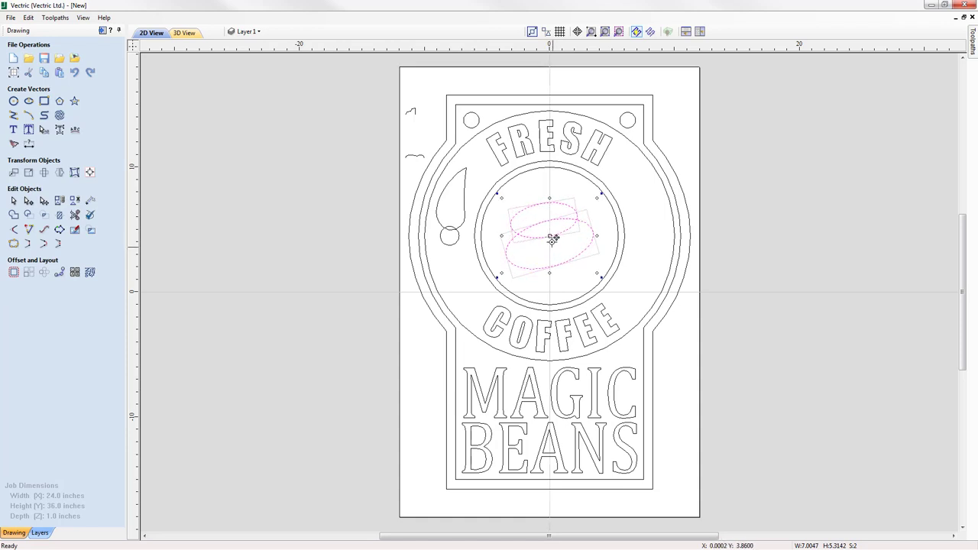
click(546, 32)
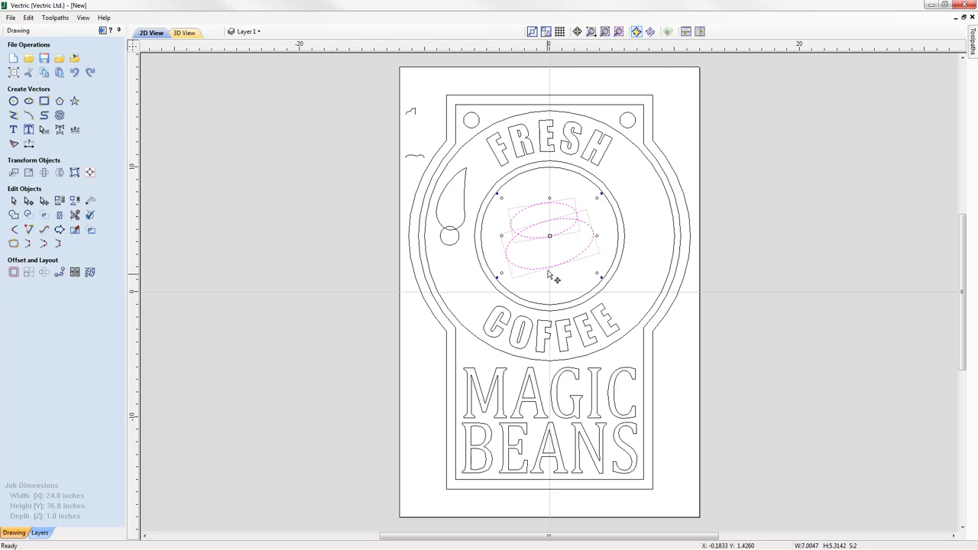
mouse_move(552, 234)
mouse_down()
mouse_move(552, 221)
mouse_move(548, 240)
mouse_move(479, 238)
mouse_move(550, 237)
mouse_up()
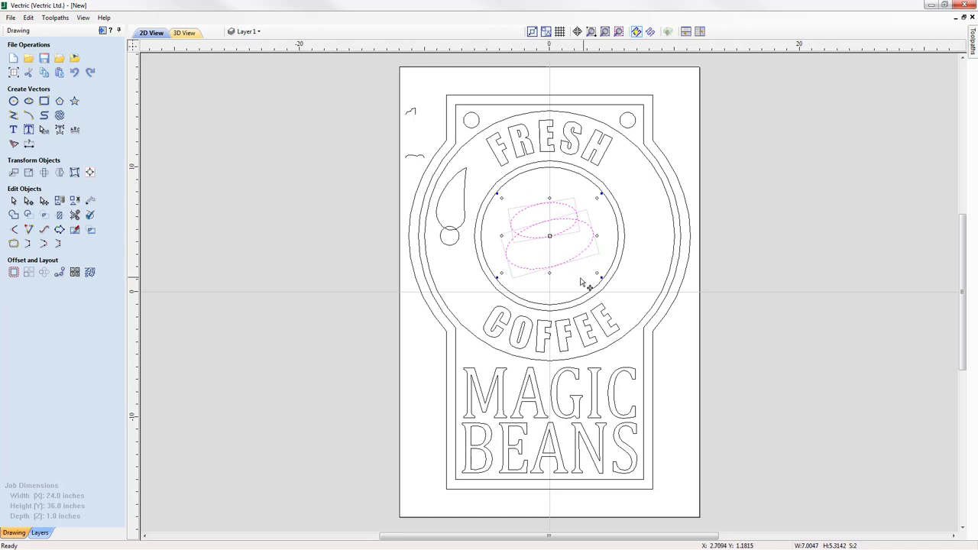
key(Escape)
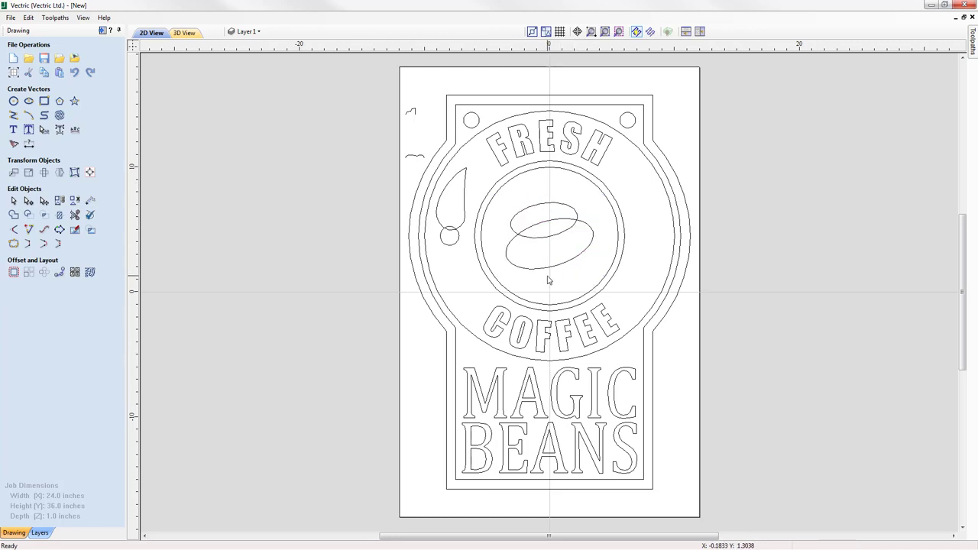
Insert a point on the lower-left curve of the smaller upper ellipse in node editing.
click(519, 219)
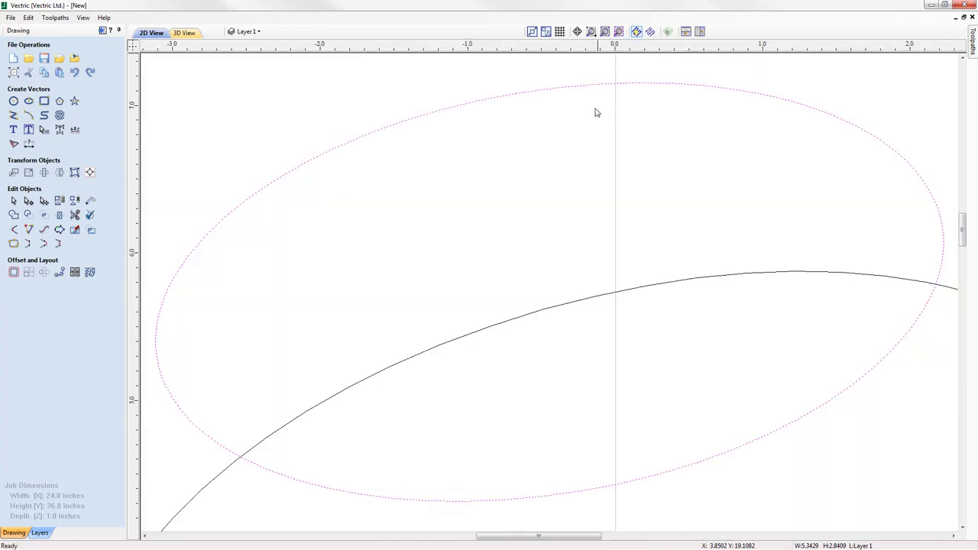
click(618, 33)
scroll(477, 330, down, 1)
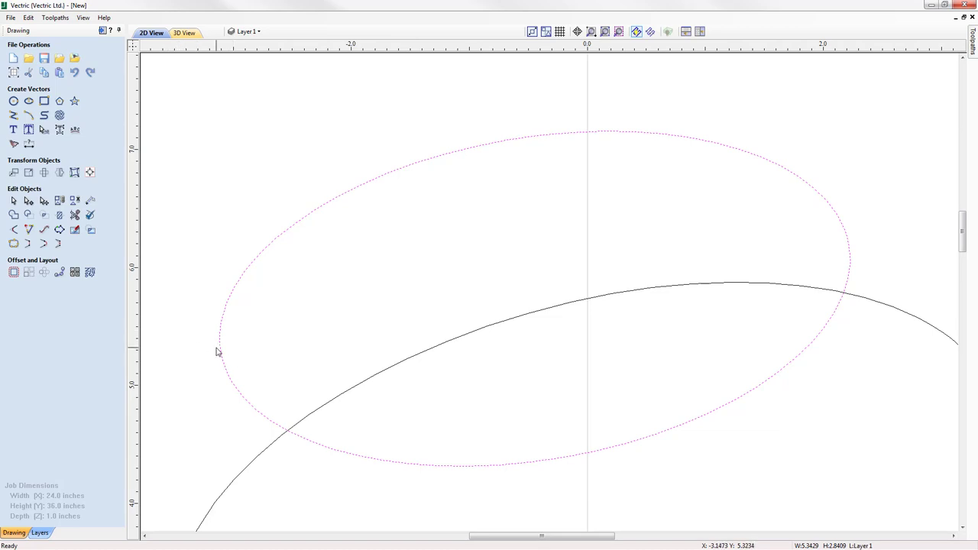
click(28, 200)
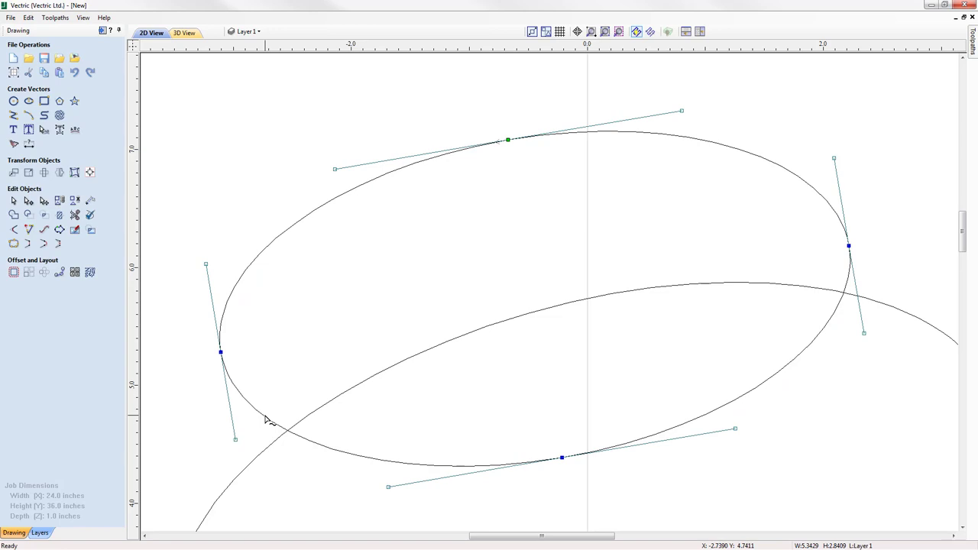
right_click(266, 421)
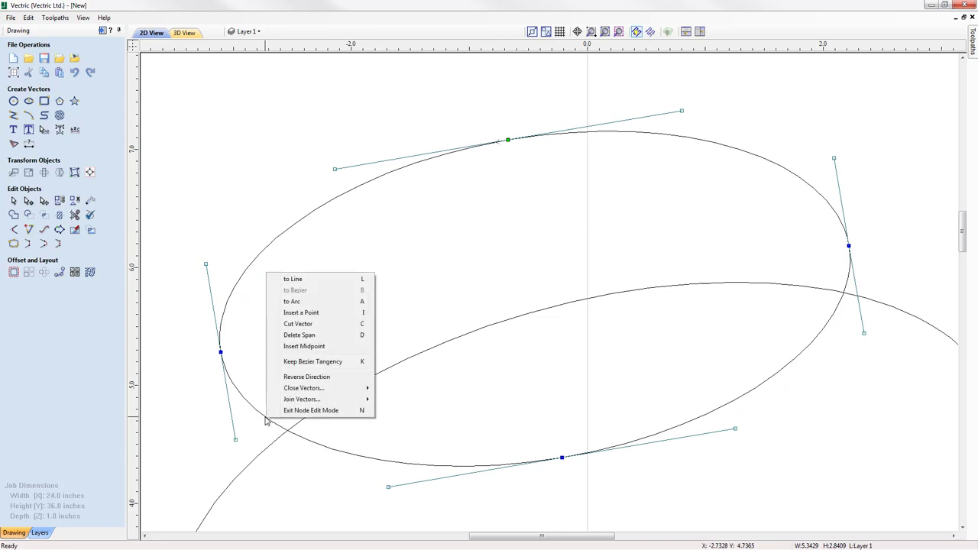
click(316, 314)
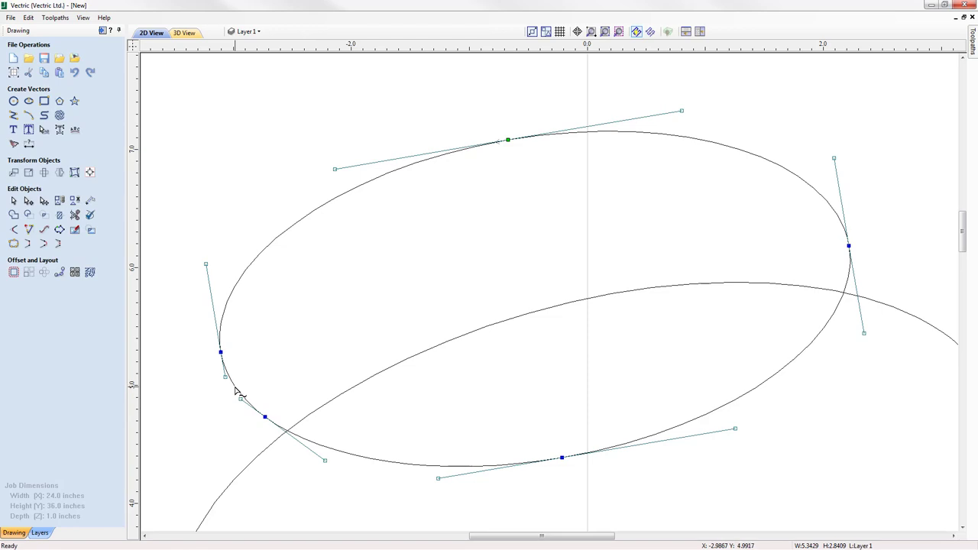
Add another point between the ellipse's left end node and the inserted point, and pull it inward to form a small notch.
key(p)
drag(233, 387, 254, 373)
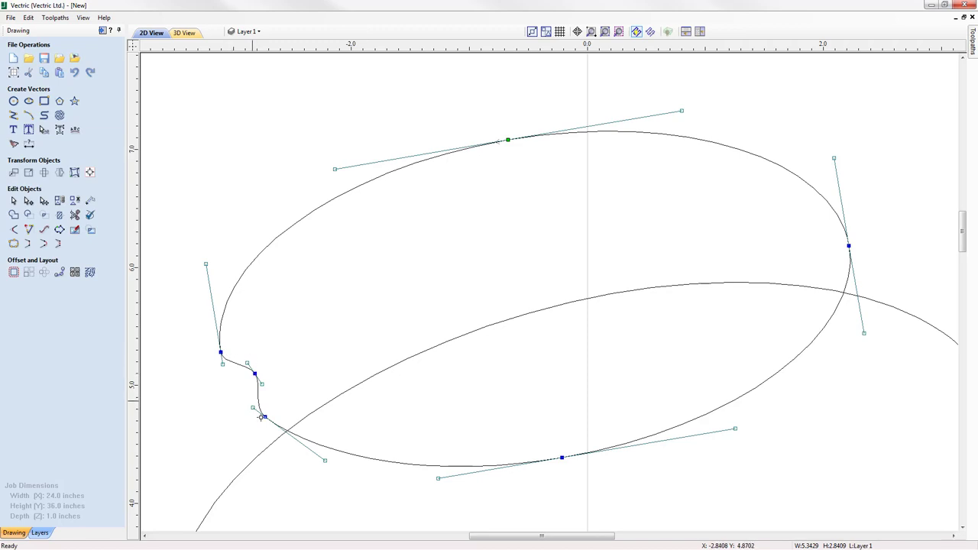
click(334, 275)
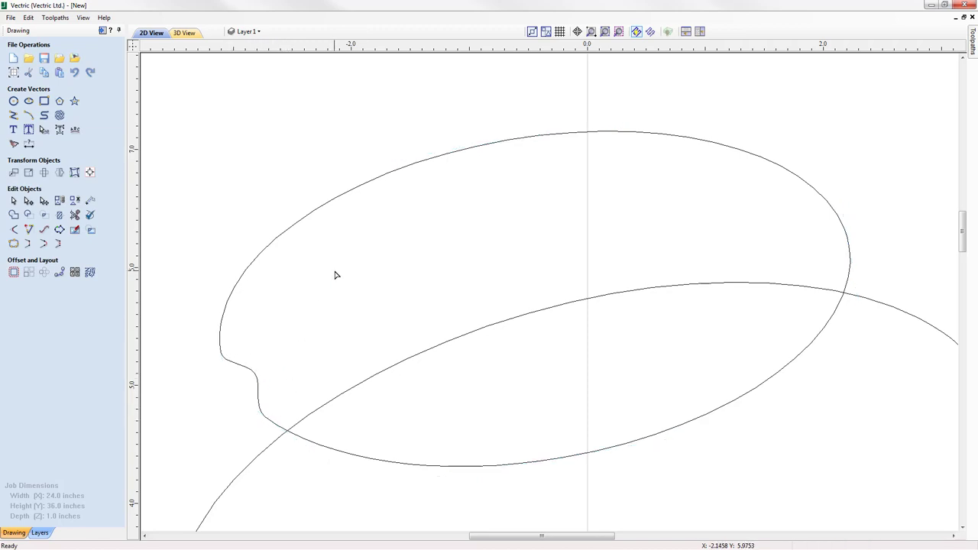
Draw a closed, thin four-point bent sliver about 5.6 by 1.6 inches along the upper edge of the lower ellipse, using straight lines.
scroll(334, 275, down, 1)
scroll(397, 260, down, 1)
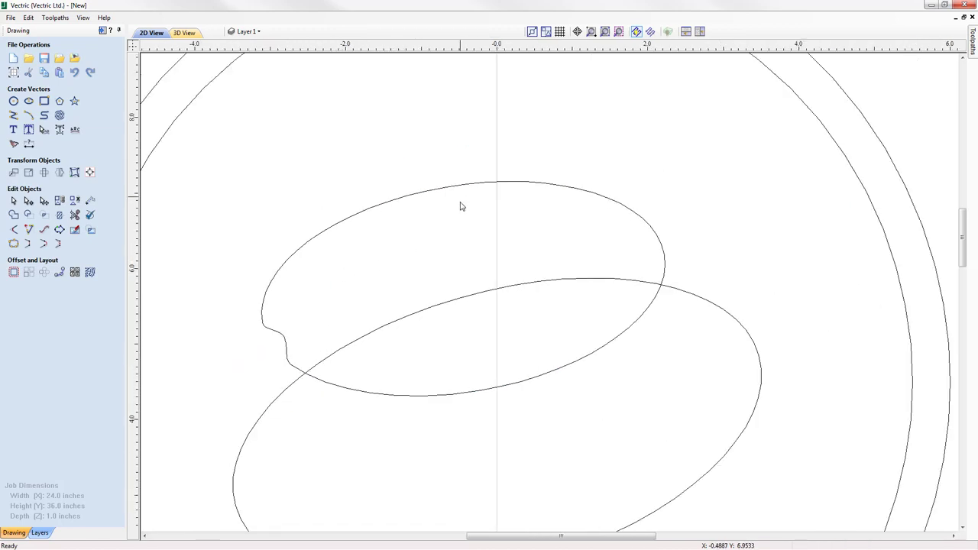
scroll(499, 215, down, 1)
scroll(498, 213, down, 1)
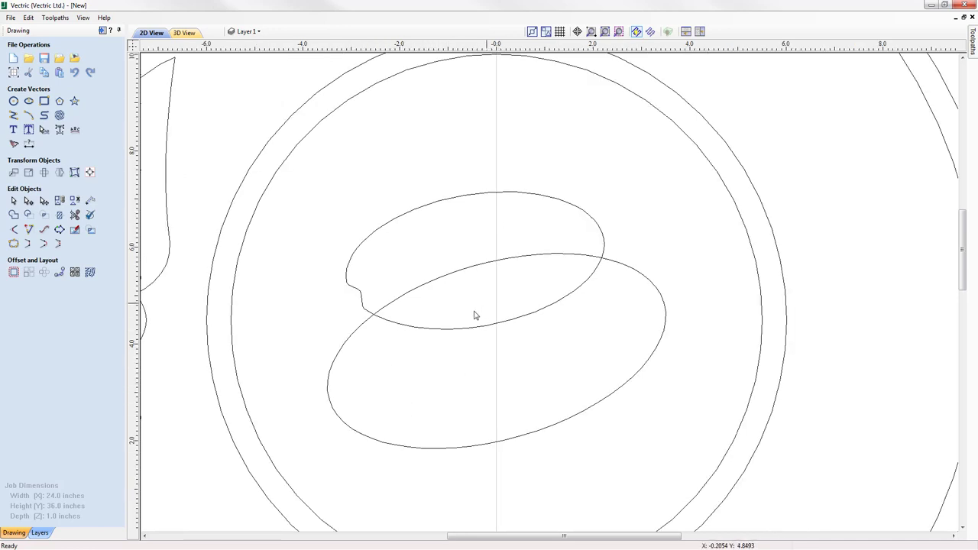
click(654, 291)
click(573, 364)
click(13, 114)
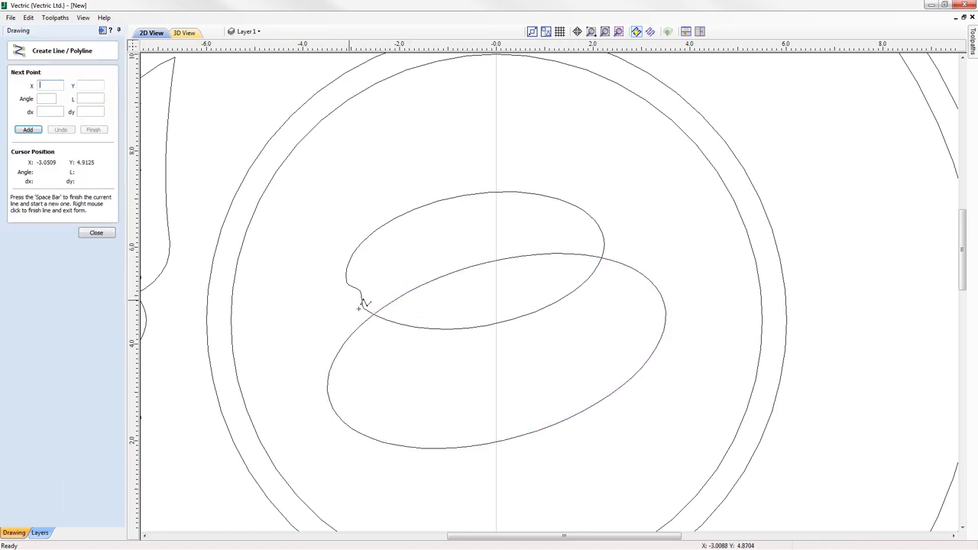
click(354, 350)
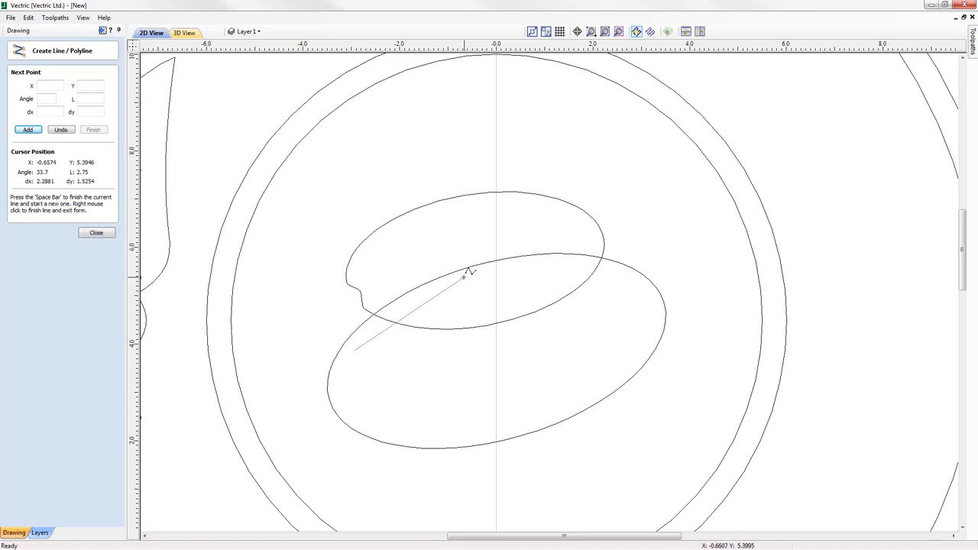
click(457, 280)
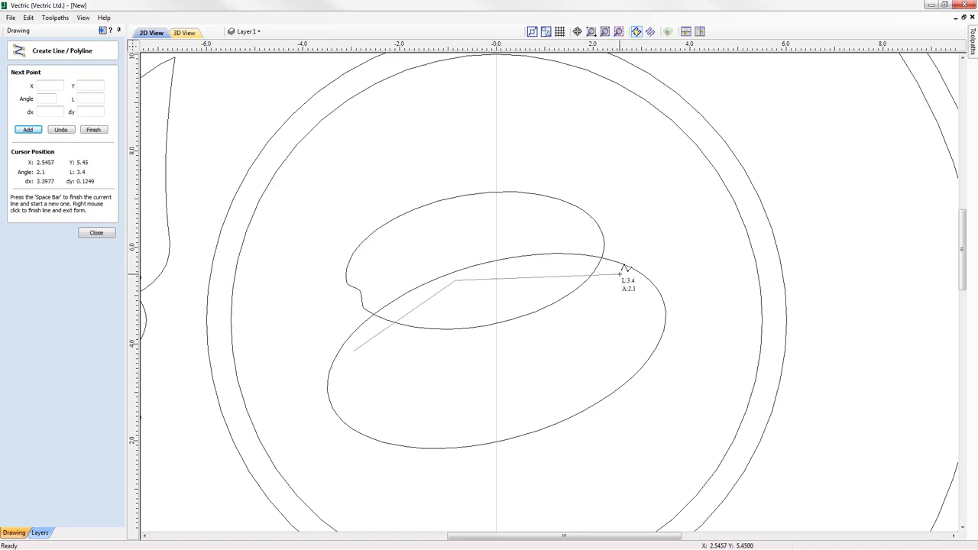
click(624, 272)
click(460, 295)
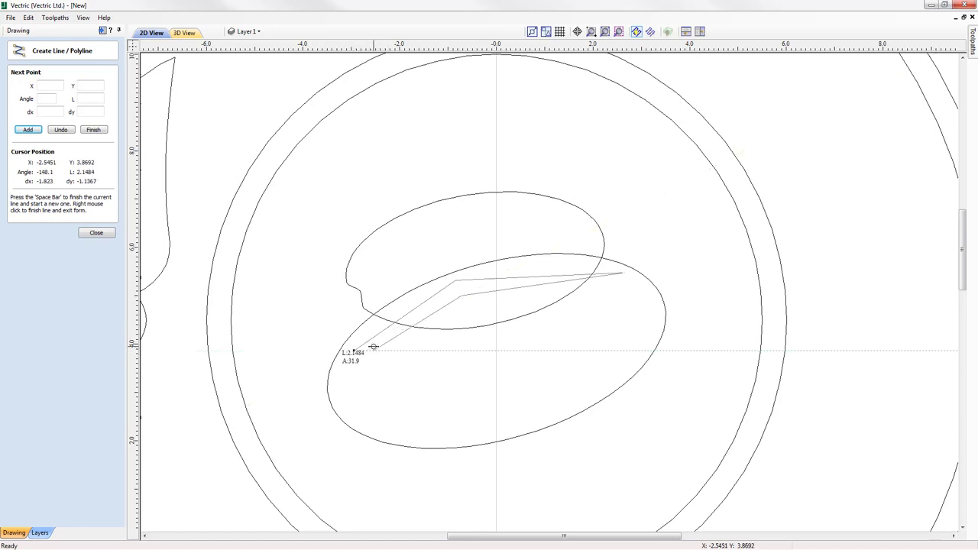
click(355, 348)
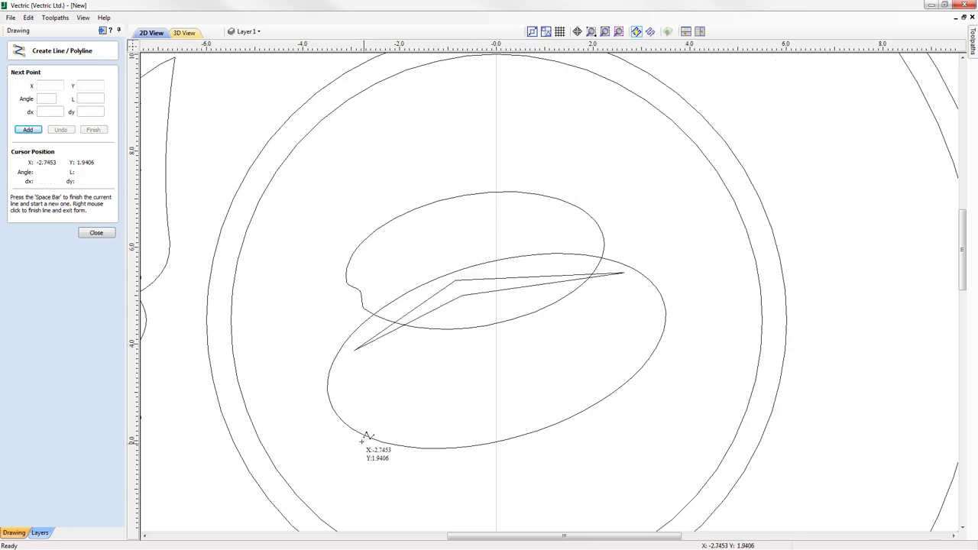
click(97, 234)
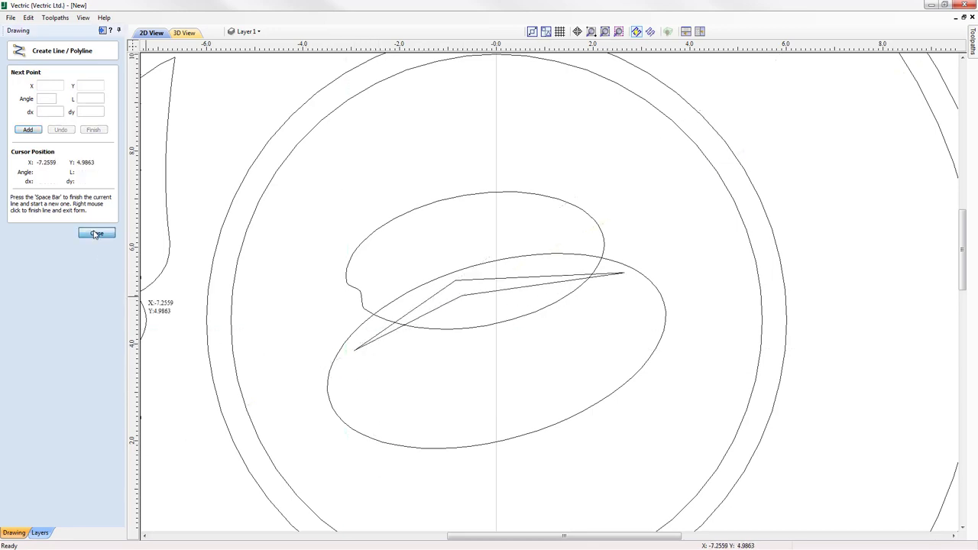
Convert the sliver's straight spans to Bezier curves through its two middle nodes in node editing.
click(519, 283)
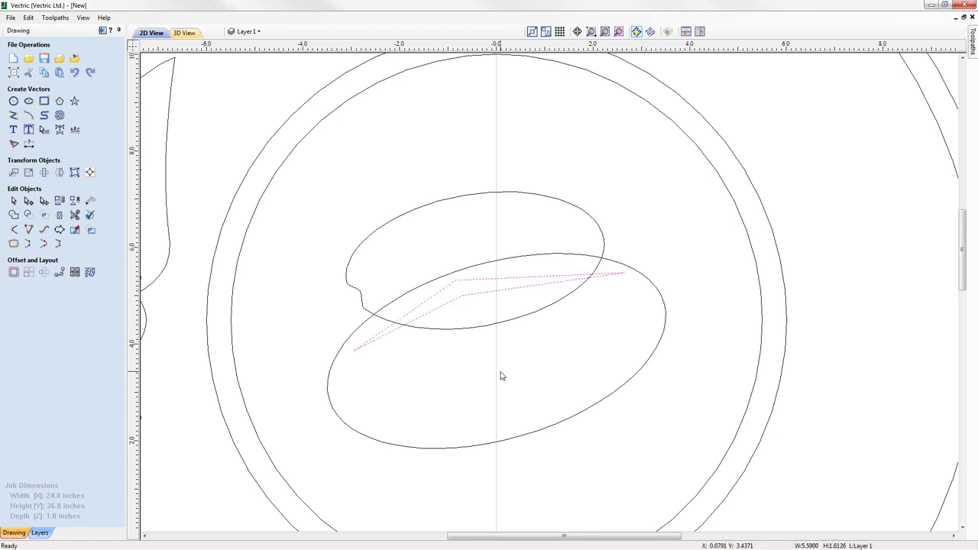
key(n)
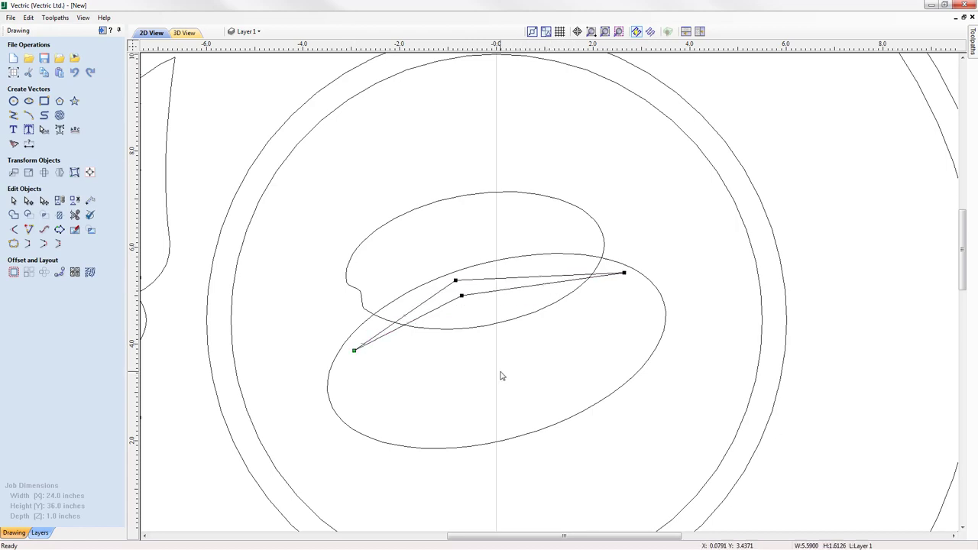
click(456, 281)
shift+click(461, 295)
key(b)
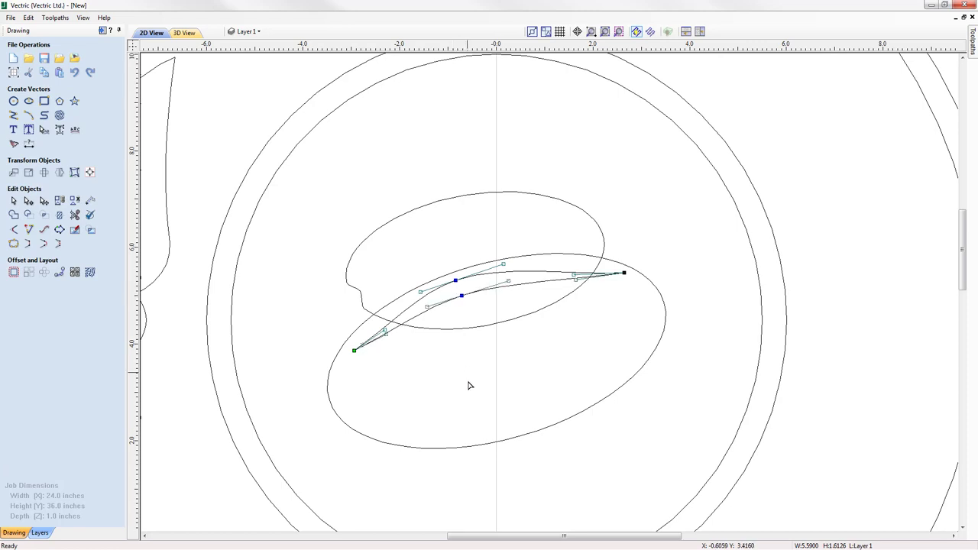
Adjust the Bezier handles near both pointed ends to bow the sliver into a slim crescent following the ellipse, and finish node editing.
drag(573, 272, 577, 261)
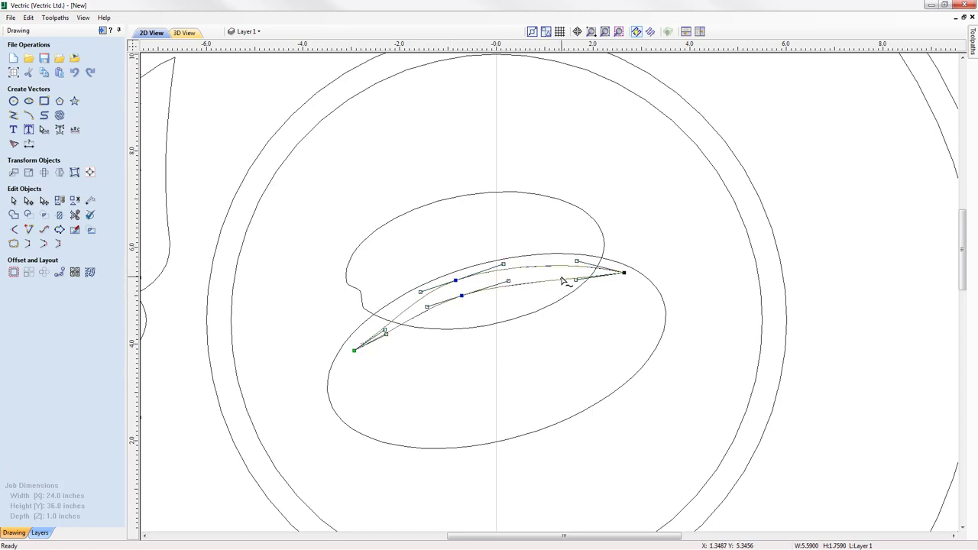
drag(563, 279, 567, 279)
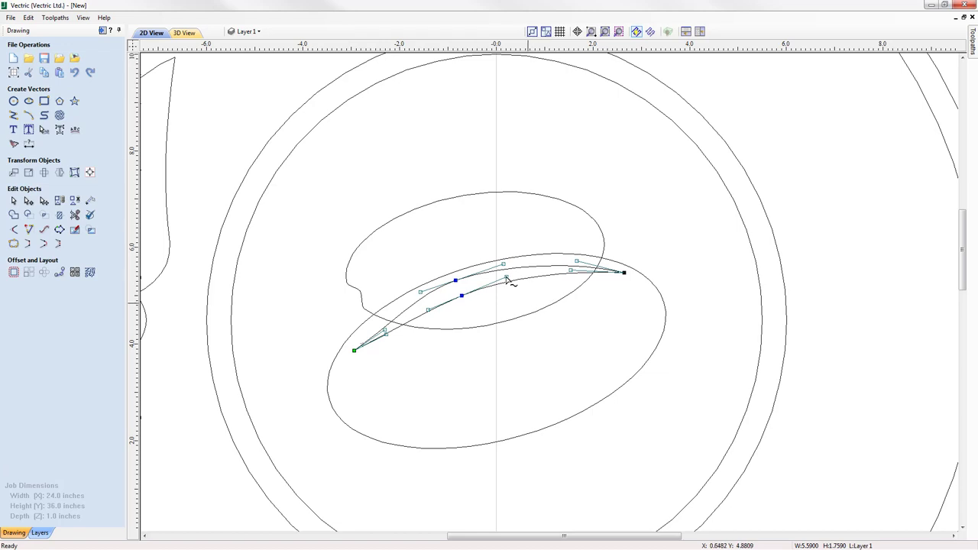
drag(384, 328, 346, 349)
scroll(428, 309, up, 2)
scroll(428, 308, up, 1)
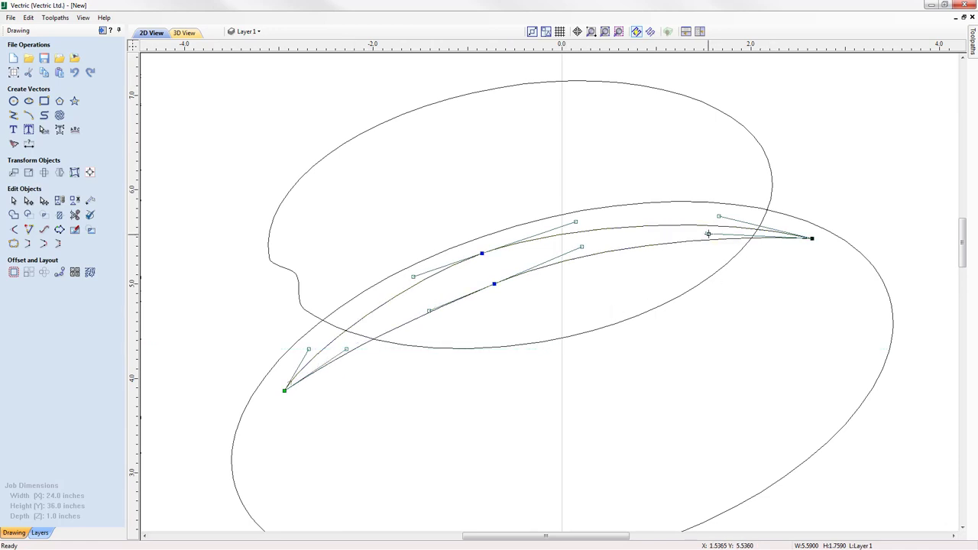
drag(707, 233, 722, 212)
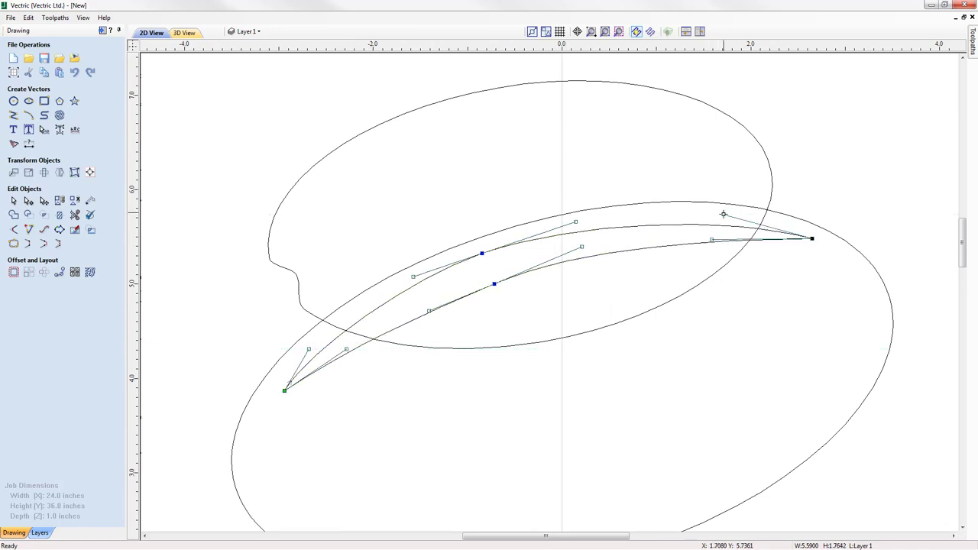
scroll(579, 272, down, 2)
scroll(578, 272, down, 1)
click(641, 304)
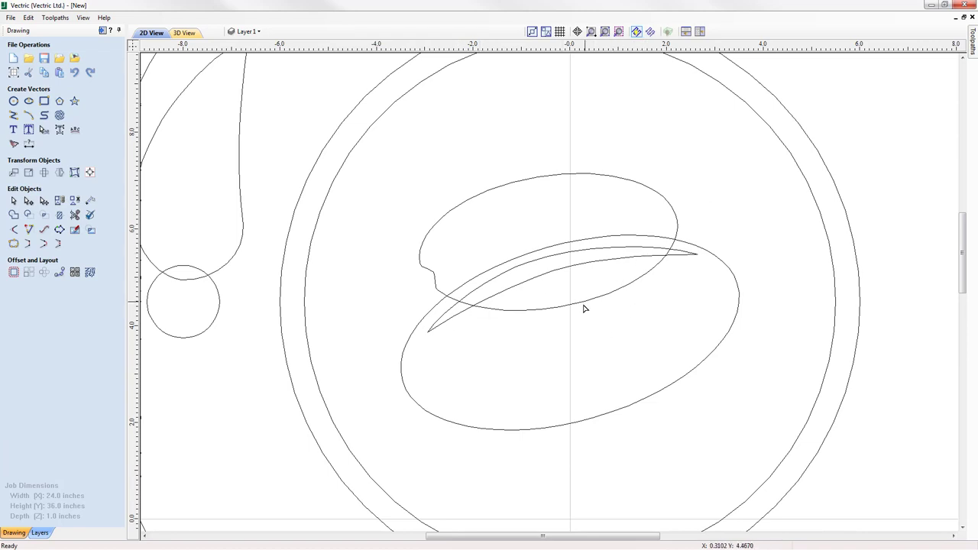
scroll(583, 308, down, 1)
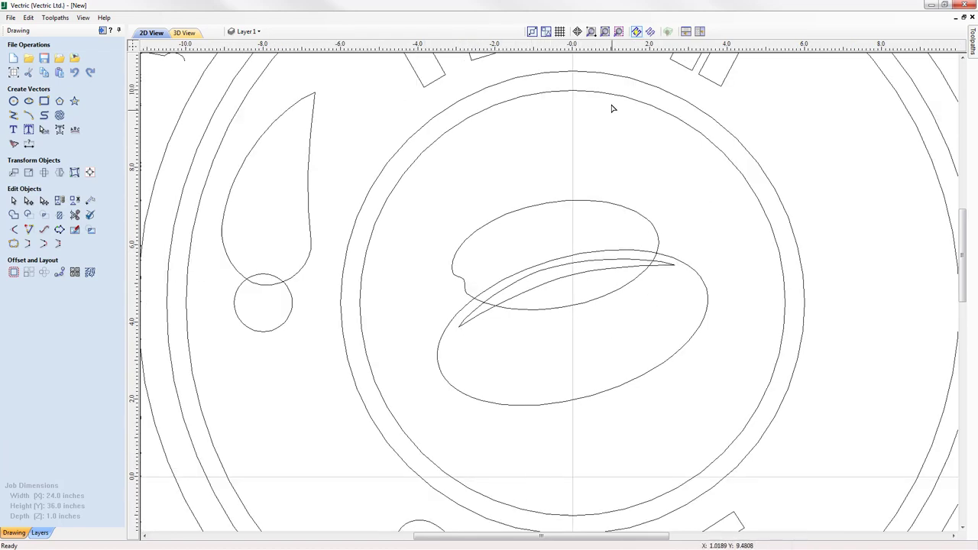
click(605, 31)
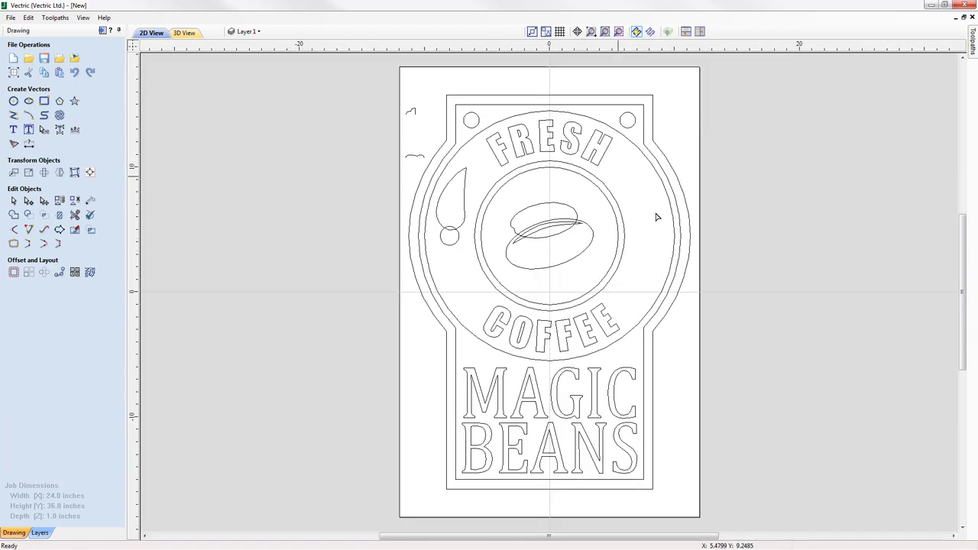